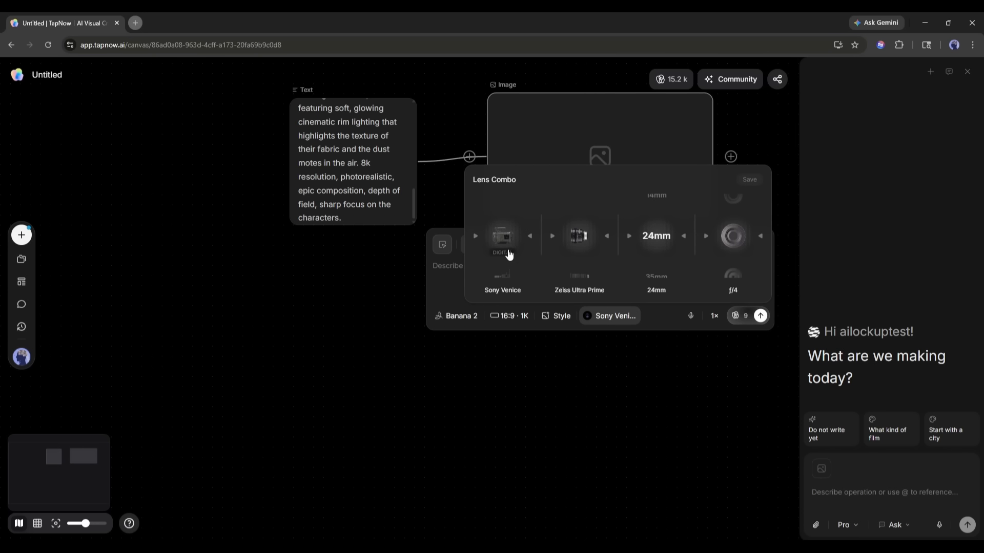
Choose the Red V-Raptor camera and browse the lens choices in the image node's Lens Combo
left_click(505, 276)
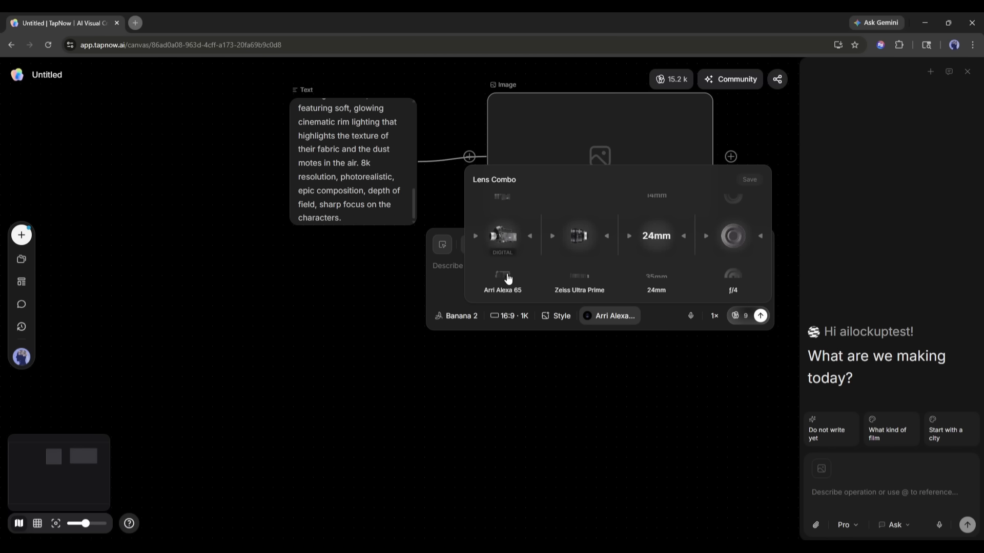
left_click(519, 275)
scroll(524, 268, "down", 1)
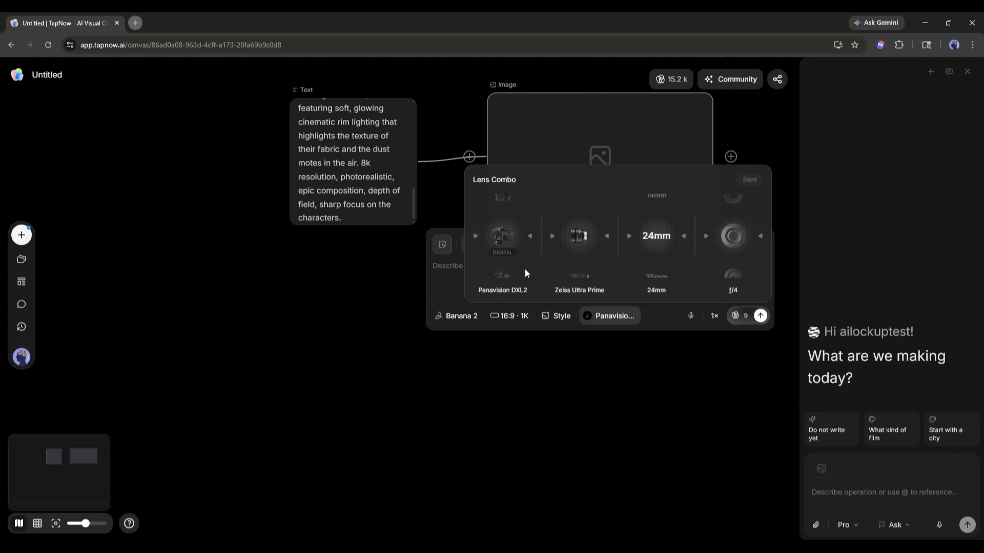
scroll(525, 269, "up", 1)
scroll(586, 241, "down", 3)
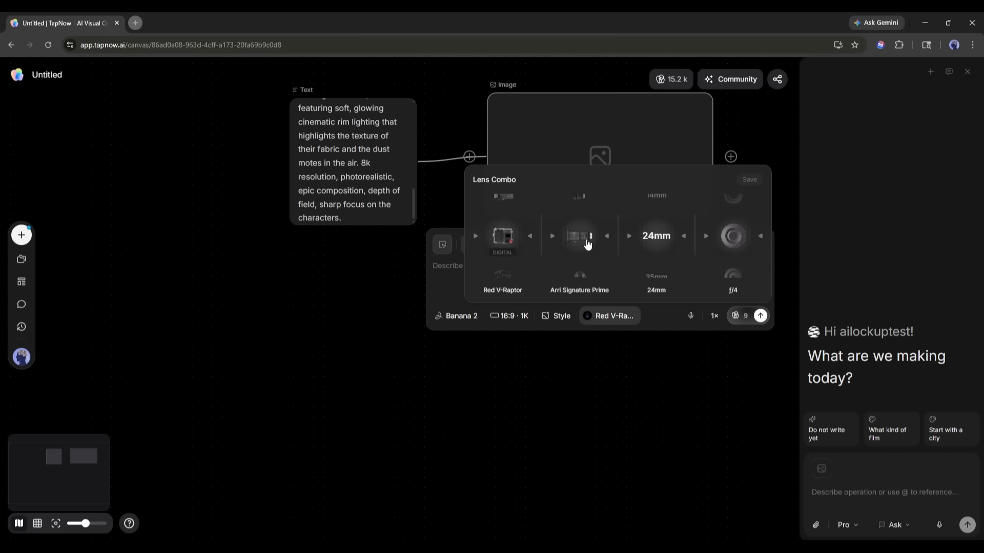
scroll(588, 245, "down", 2)
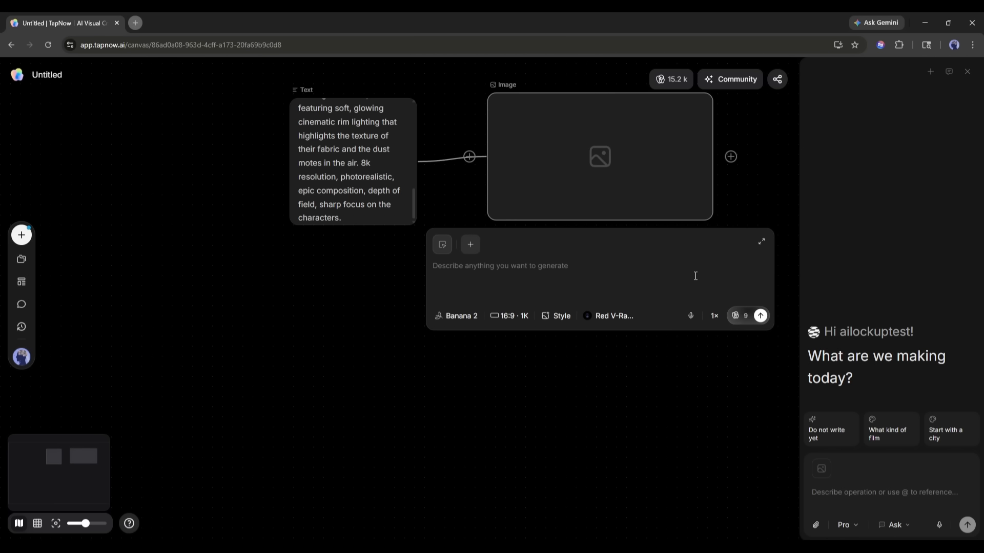
Generate the image from the connected text prompt and inspect it at full size
left_click(761, 316)
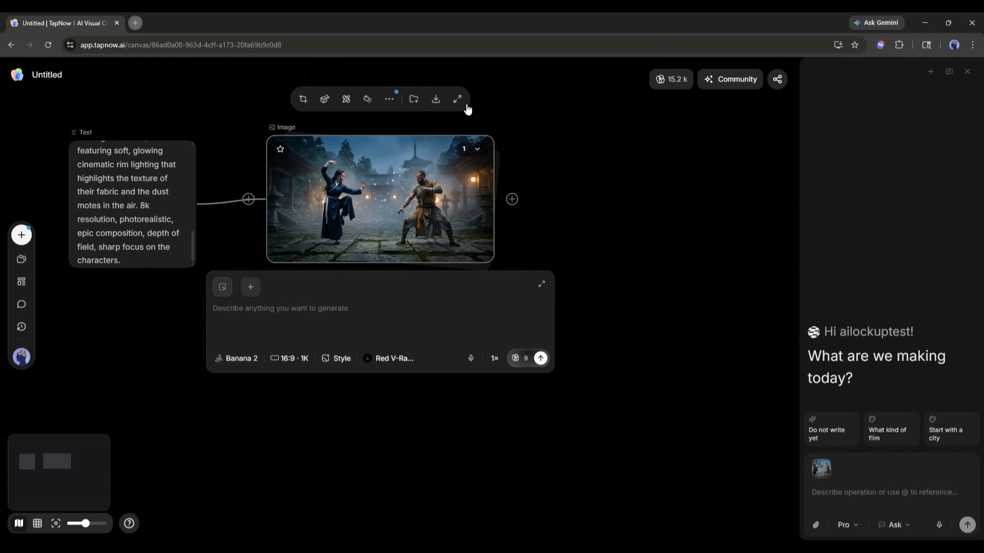
left_click(458, 99)
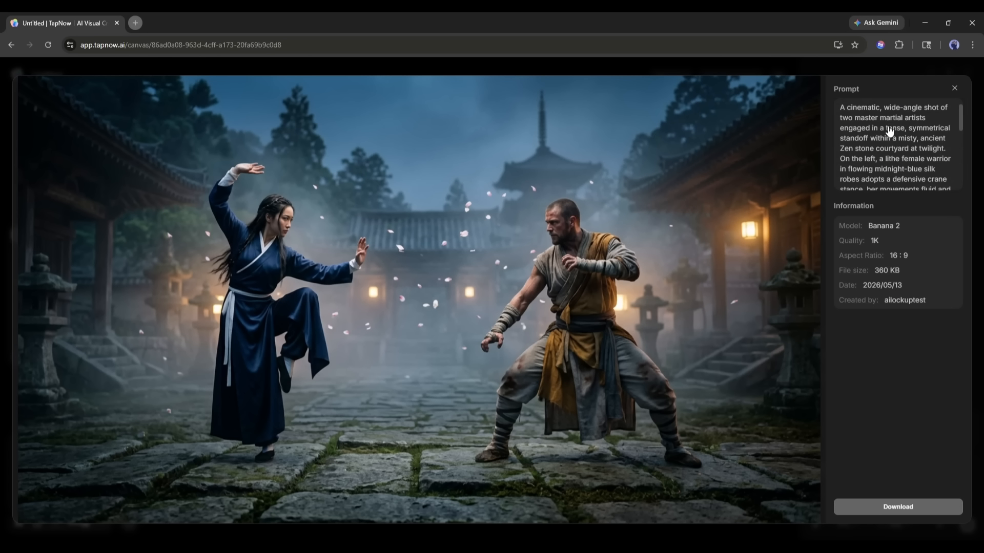
left_click(953, 90)
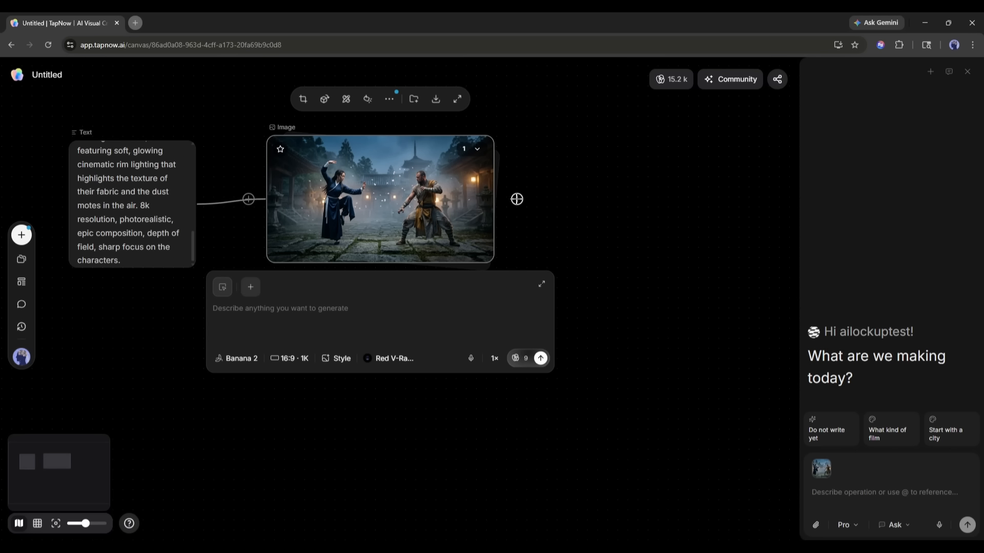
Connect a Video Generation node to the image and enter the prompt "The 2 character from the image is fighting"
left_click_drag(504, 197, 653, 168)
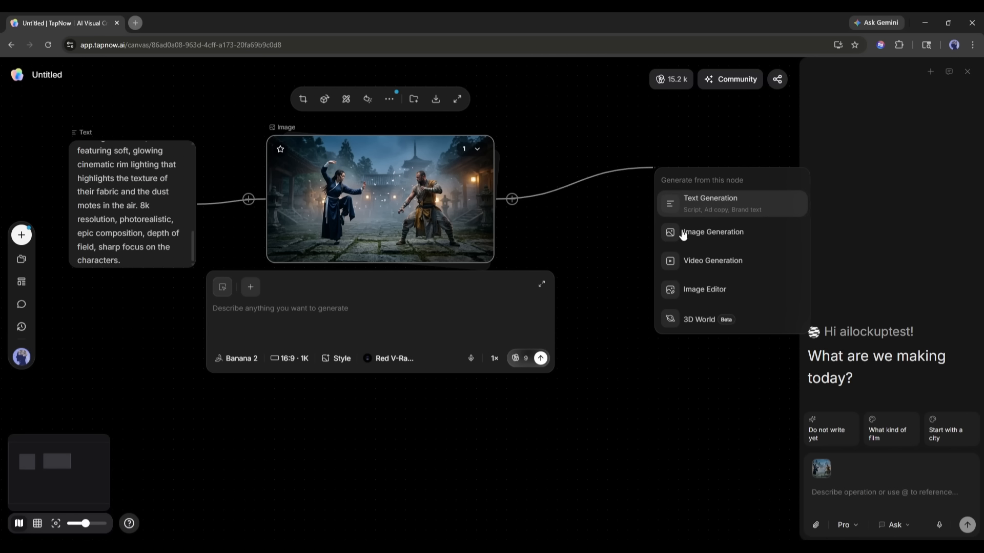
left_click(715, 266)
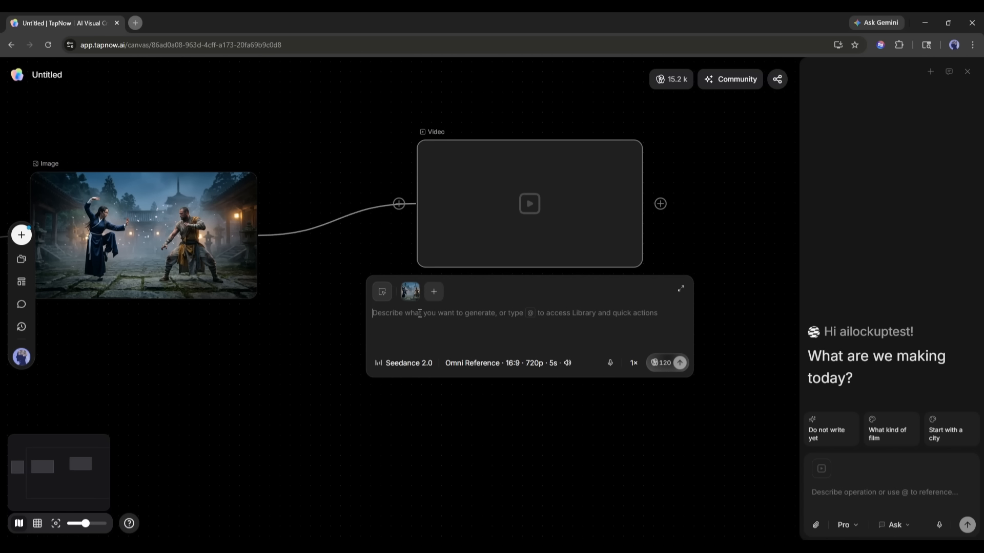
type("The")
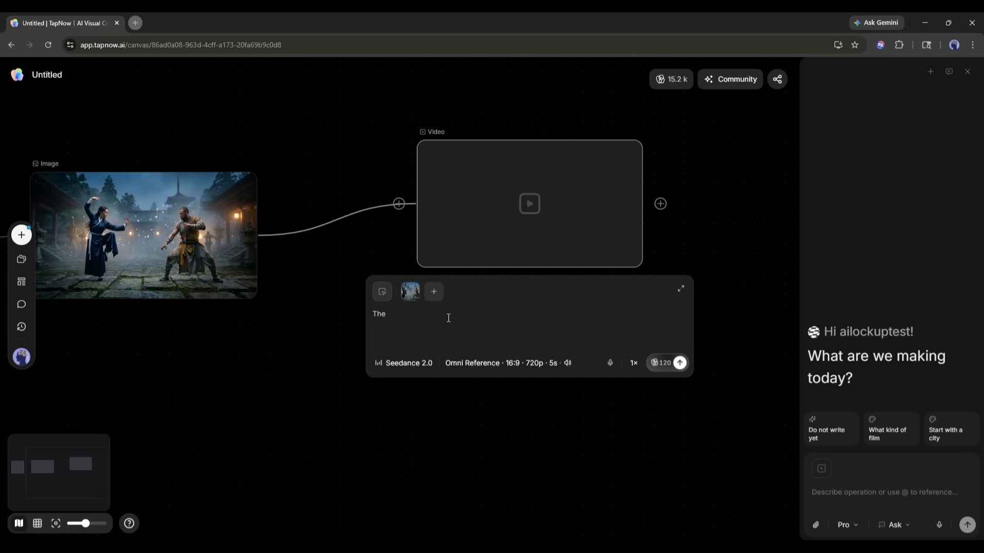
type(" 2 charcaterr")
key("BackSpace")
key("BackSpace")
key("BackSpace")
key("BackSpace")
key("BackSpace")
type("ter from the image is fighting")
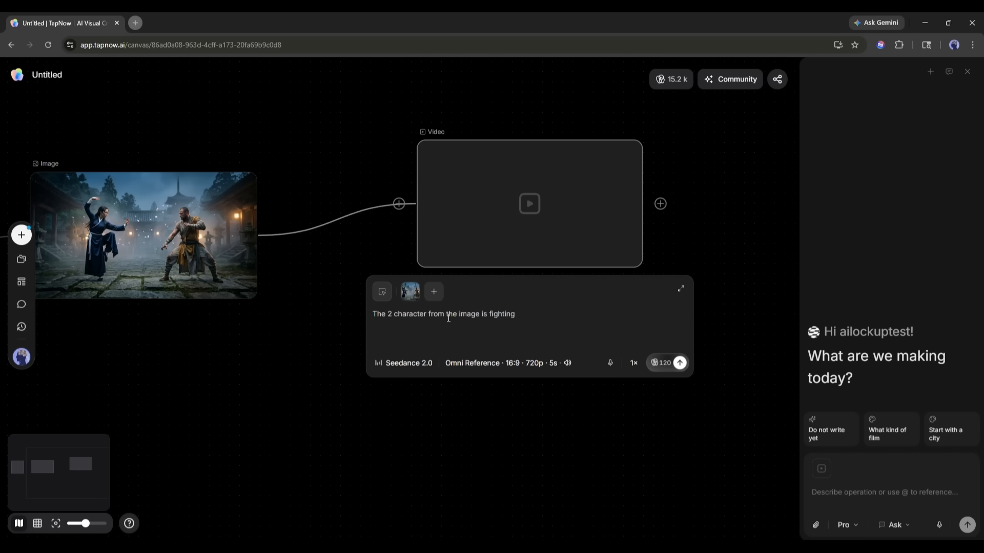
Keep the Seedance 2.0 model, set the video duration to 10s, and generate the video
left_click(395, 367)
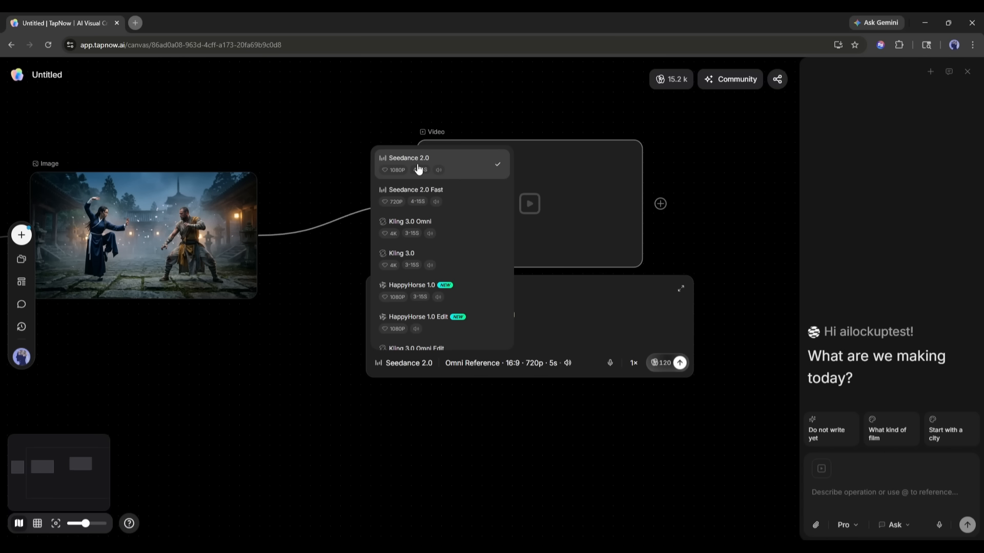
left_click(451, 364)
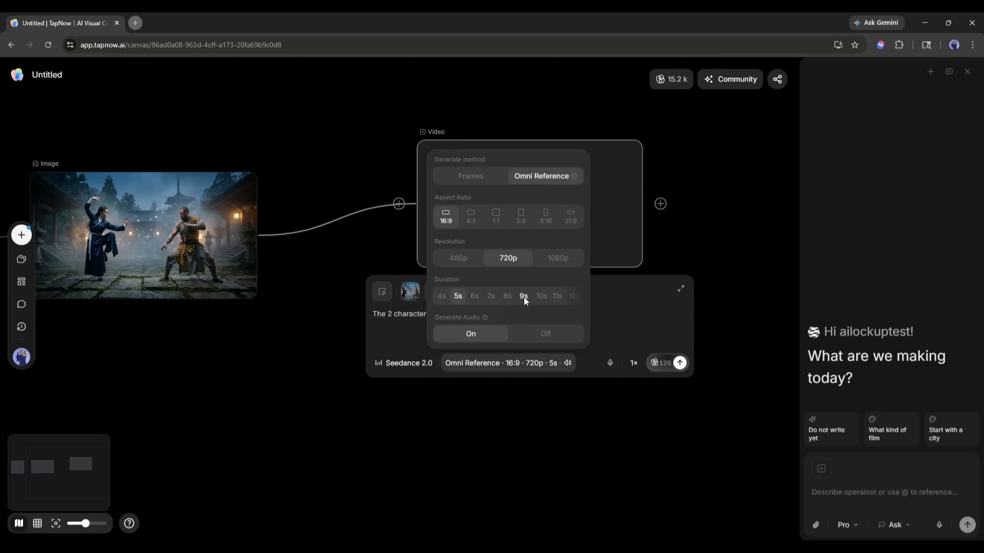
left_click(540, 298)
left_click(610, 333)
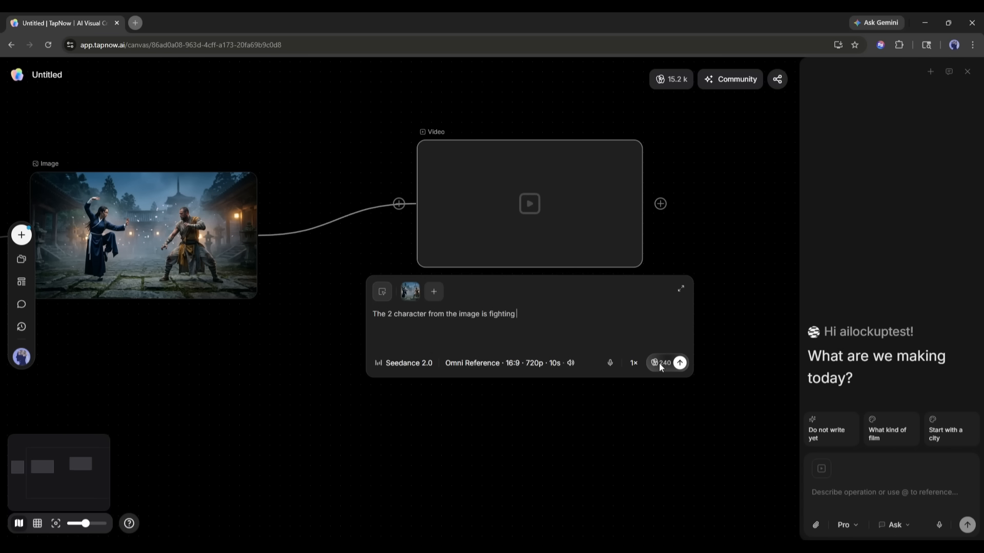
left_click(680, 364)
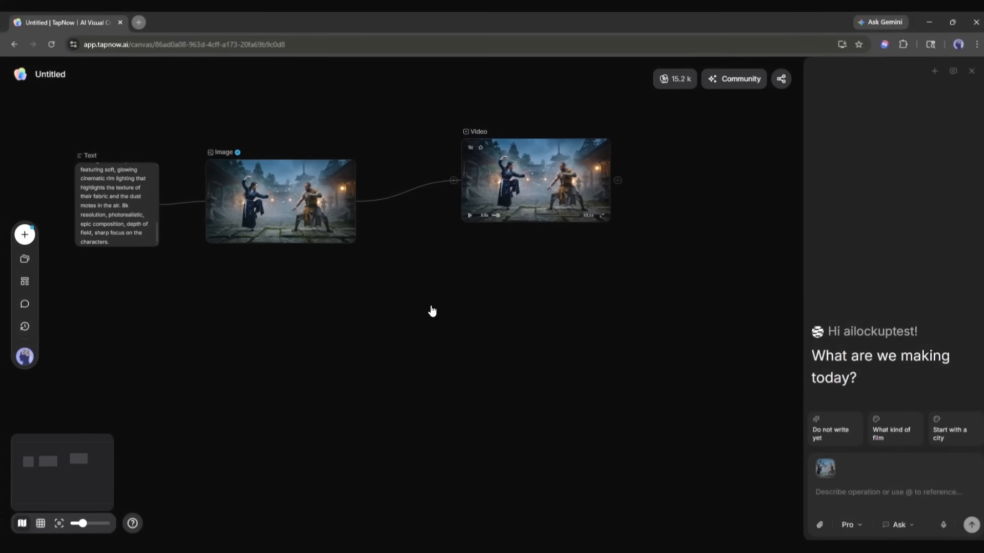
Play the generated fight video in the enlarged viewer and return to the canvas
left_click(589, 210)
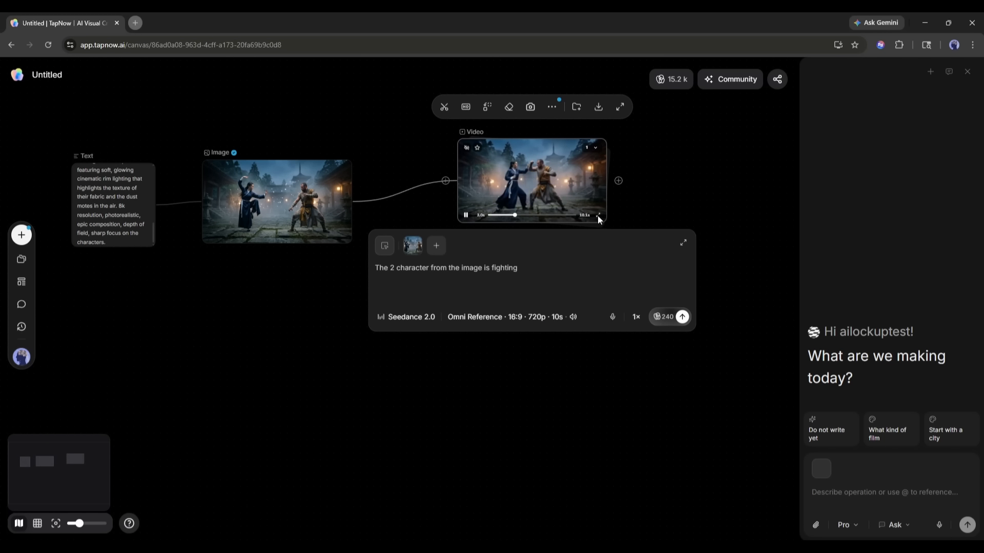
left_click(620, 107)
left_click(176, 459)
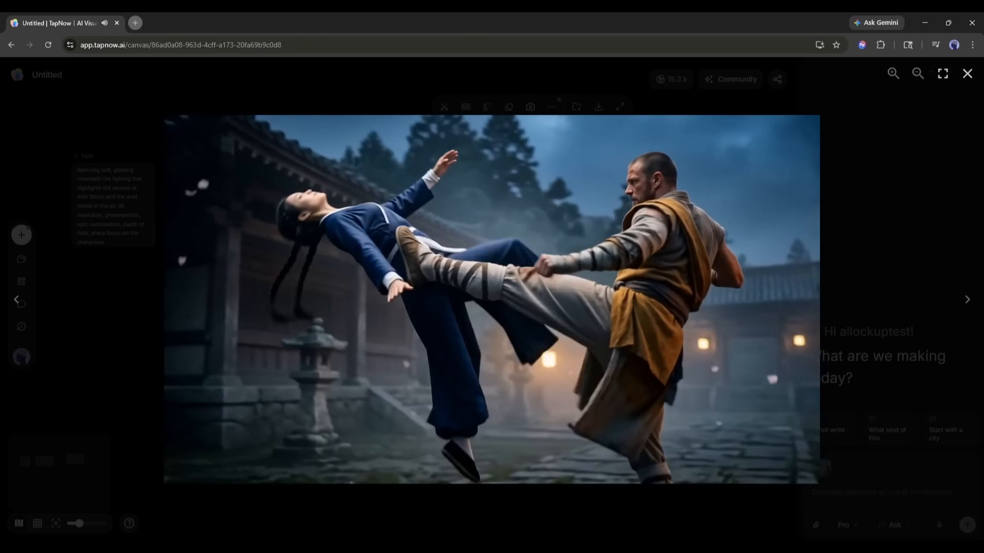
left_click(967, 74)
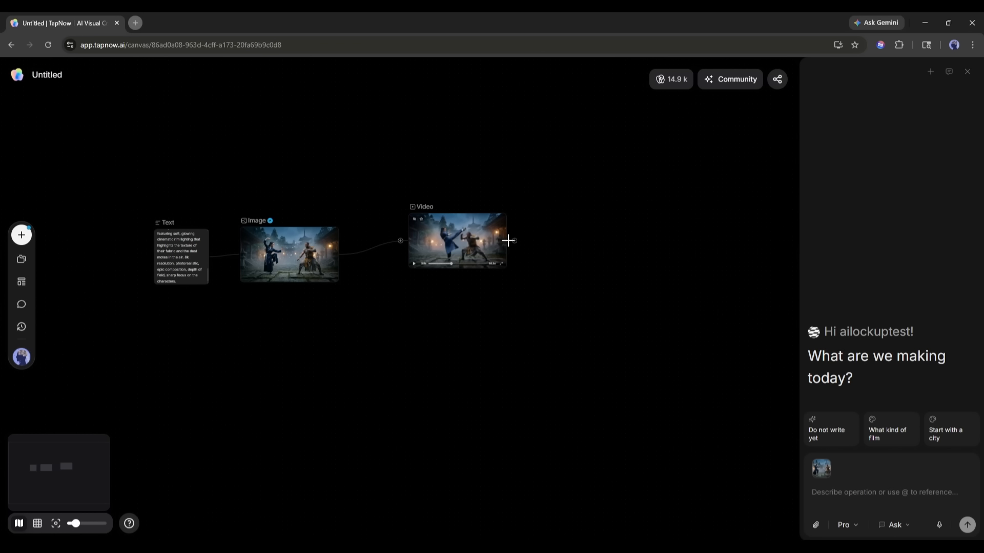
left_click_drag(508, 240, 565, 235)
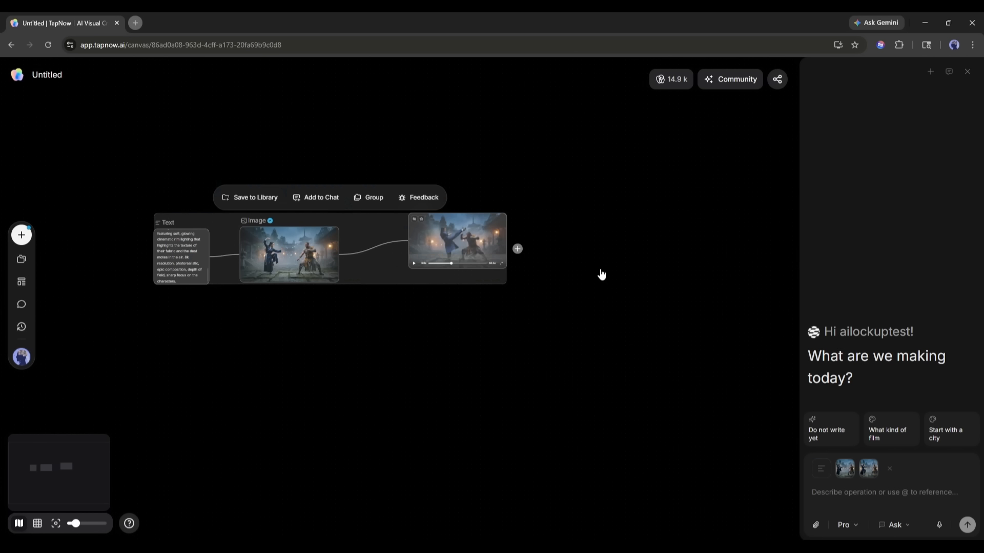
left_click(536, 162)
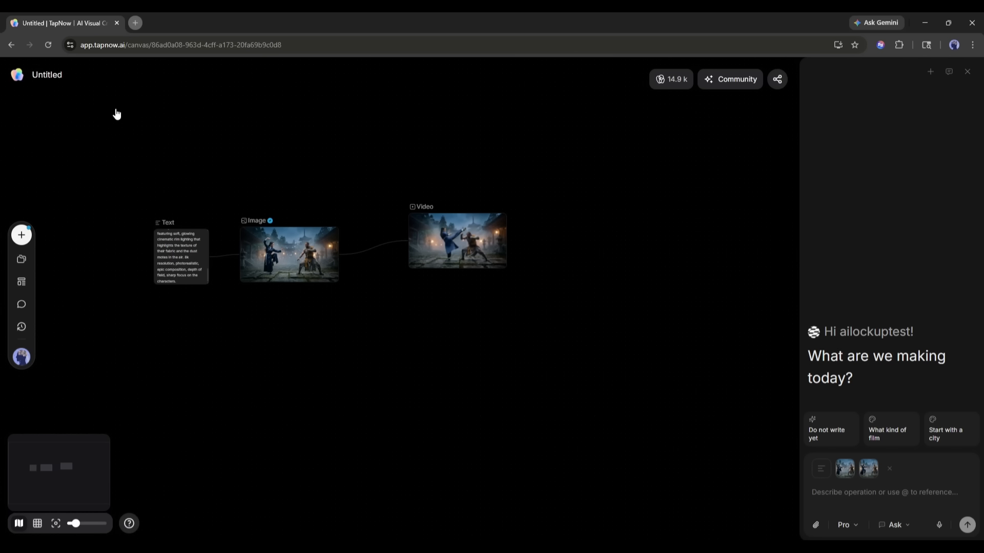
left_click(22, 236)
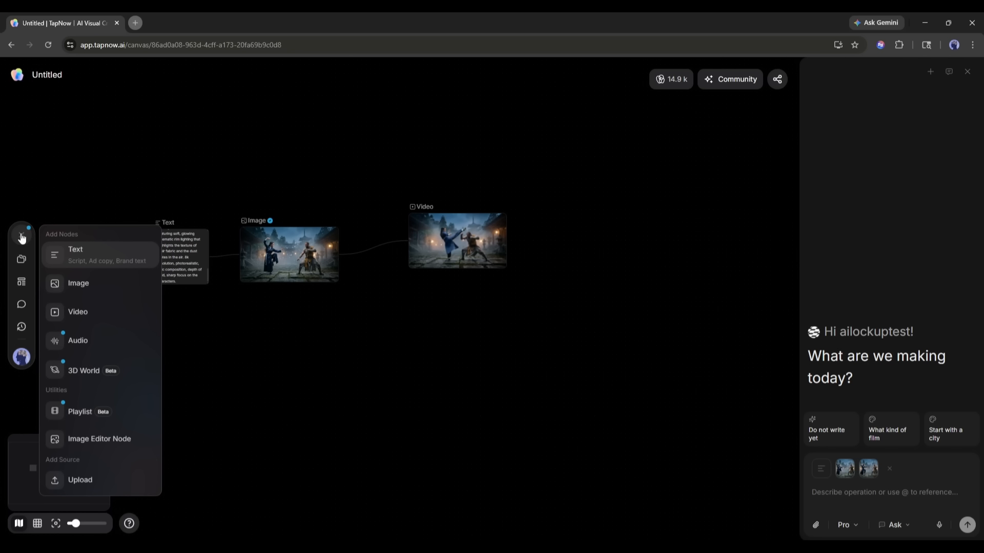
scroll(219, 155, "down", 4)
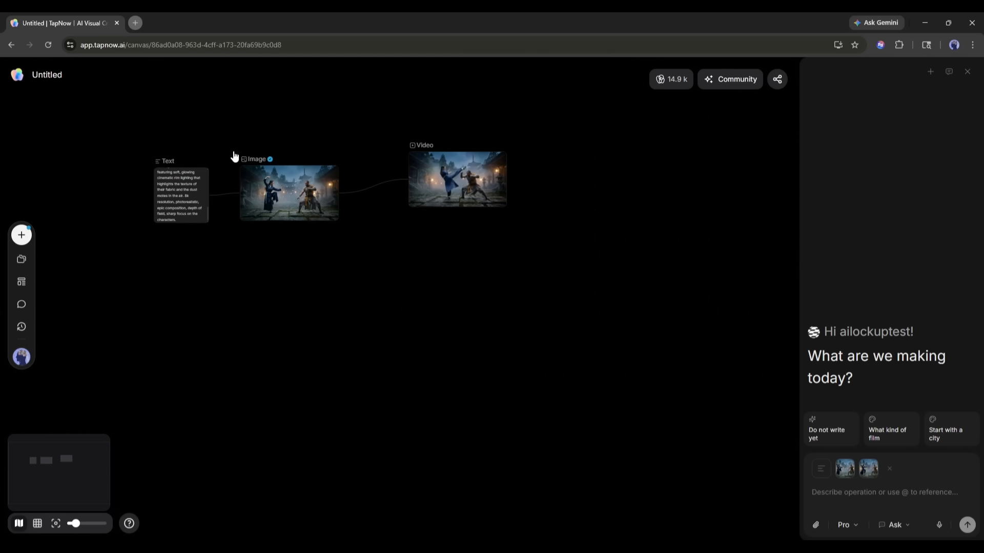
scroll(280, 223, "up", 5)
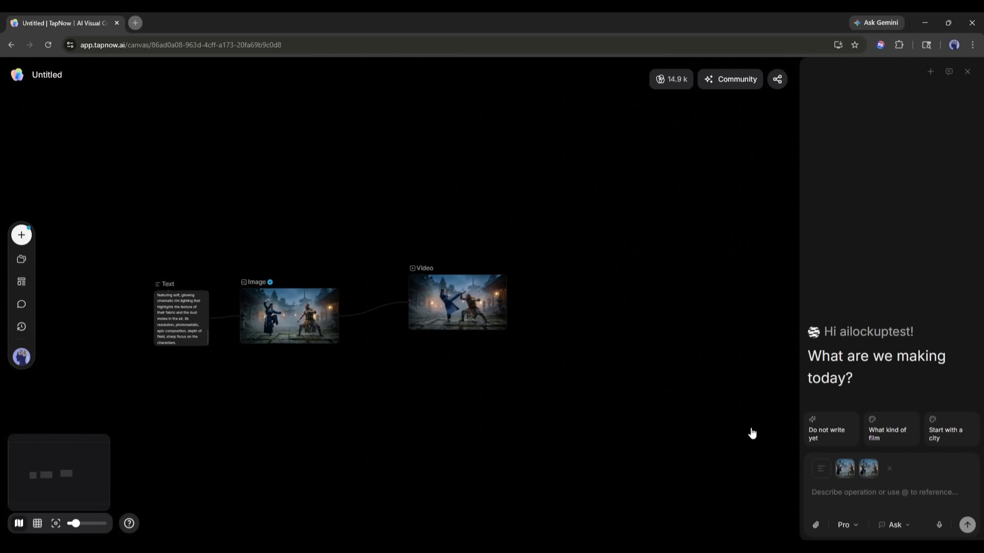
left_click(853, 462)
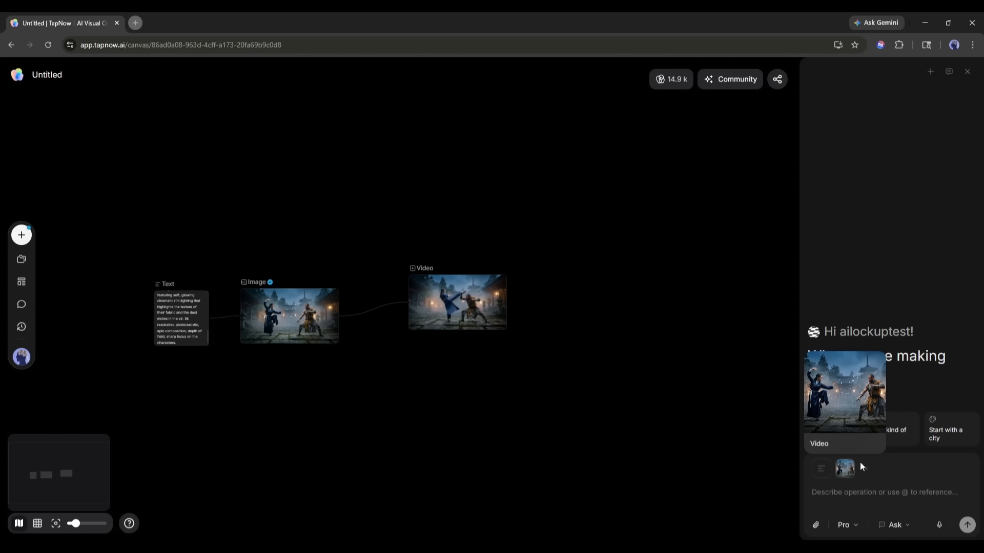
left_click(853, 463)
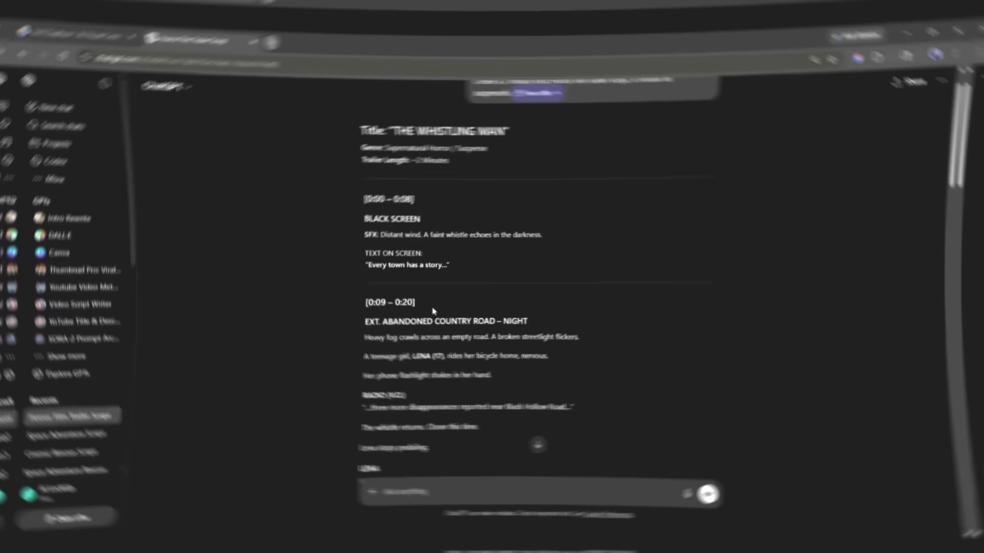
Switch to ChatGPT and copy the complete horror film trailer script response
scroll(475, 343, "down", 20)
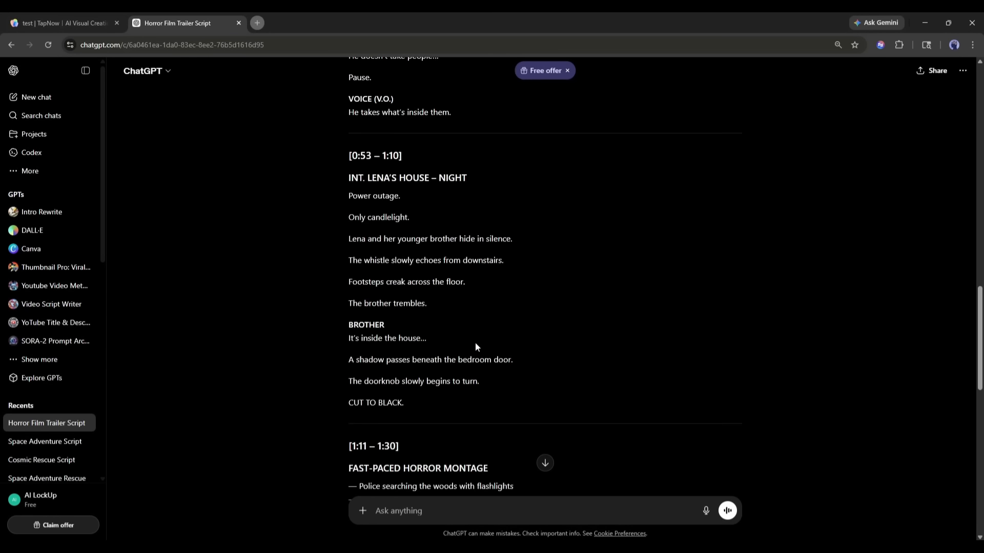
left_click(353, 458)
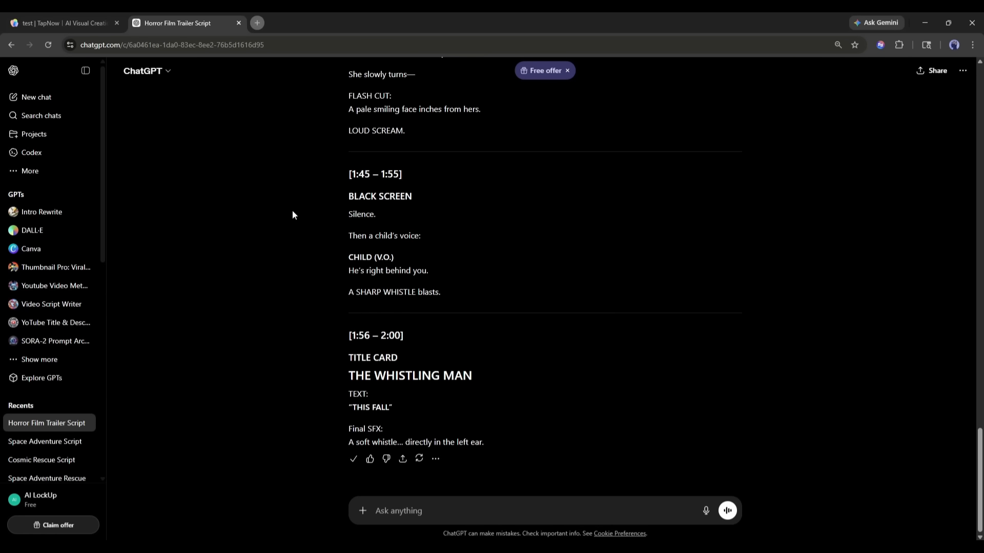
Switch back to TapNow and create a new project named Horror
left_click(75, 21)
left_click(25, 71)
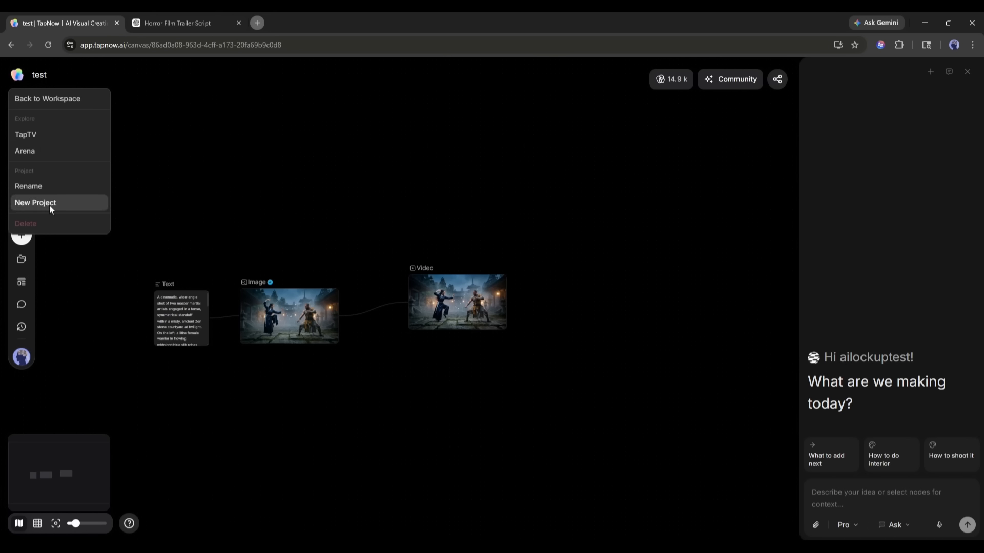
left_click(15, 203)
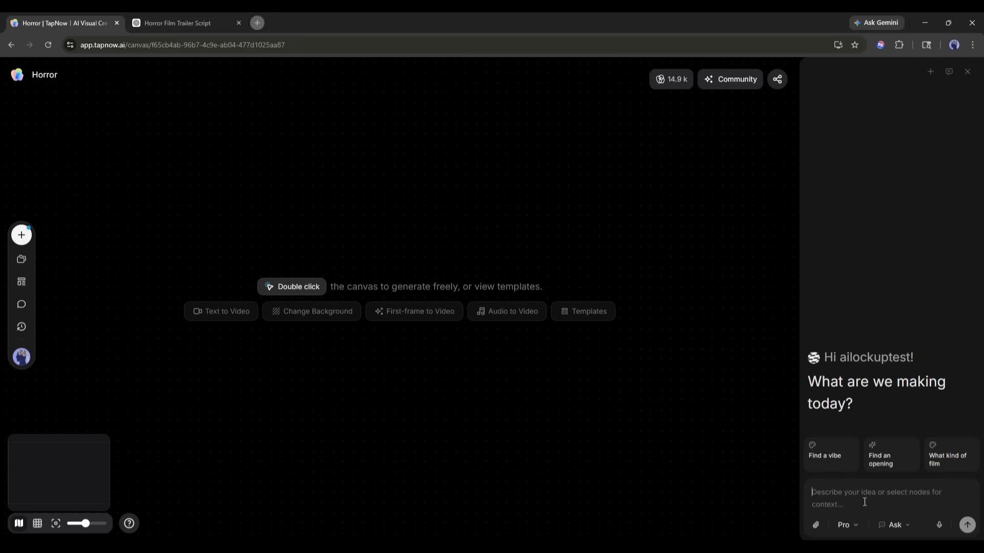
Enter "I want to create a film with this script" in the assistant prompt and paste the copied trailer script
left_click(865, 502)
type("I w")
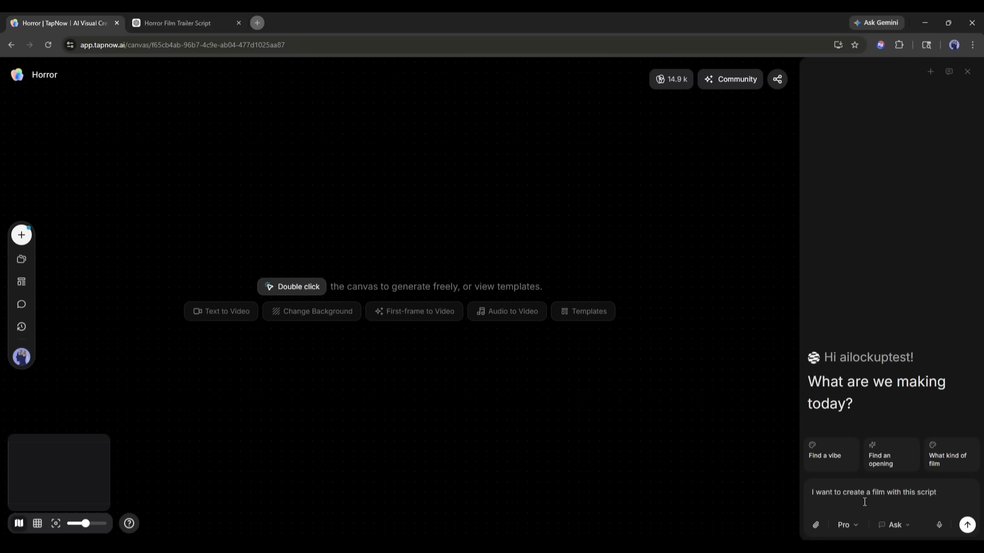
key("ctrl+v")
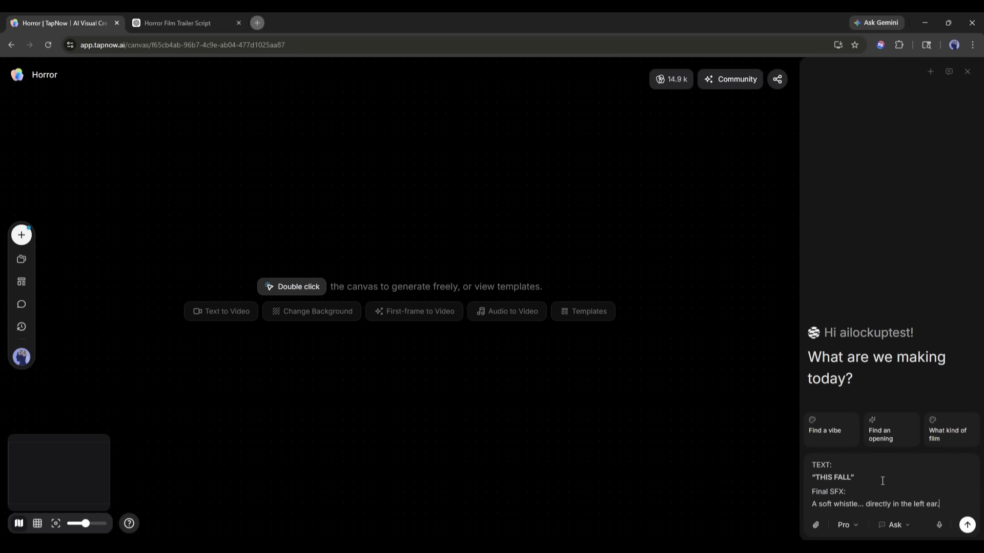
Check the assistant's attachment, model and approval options, keeping Pro and the Ask mode
left_click(816, 526)
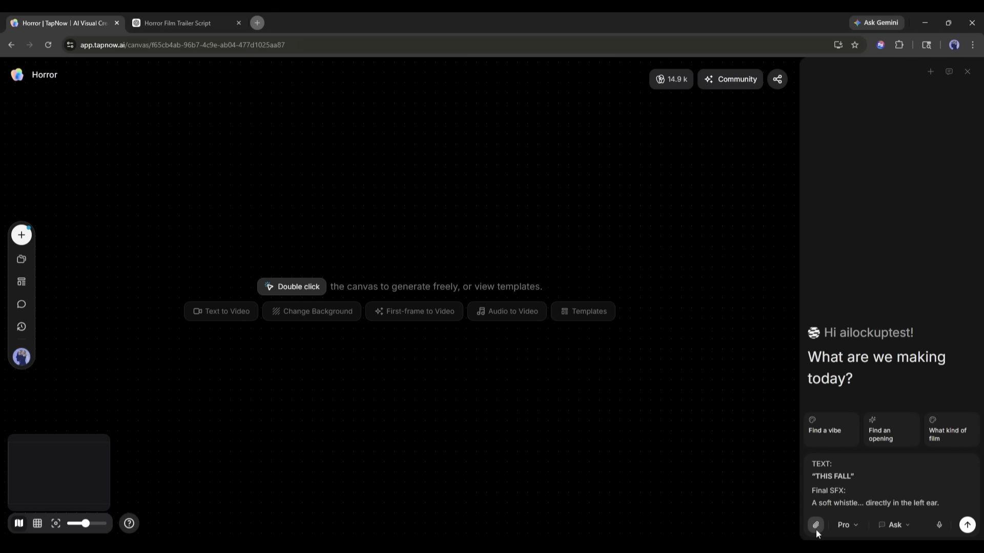
left_click(551, 341)
left_click(846, 526)
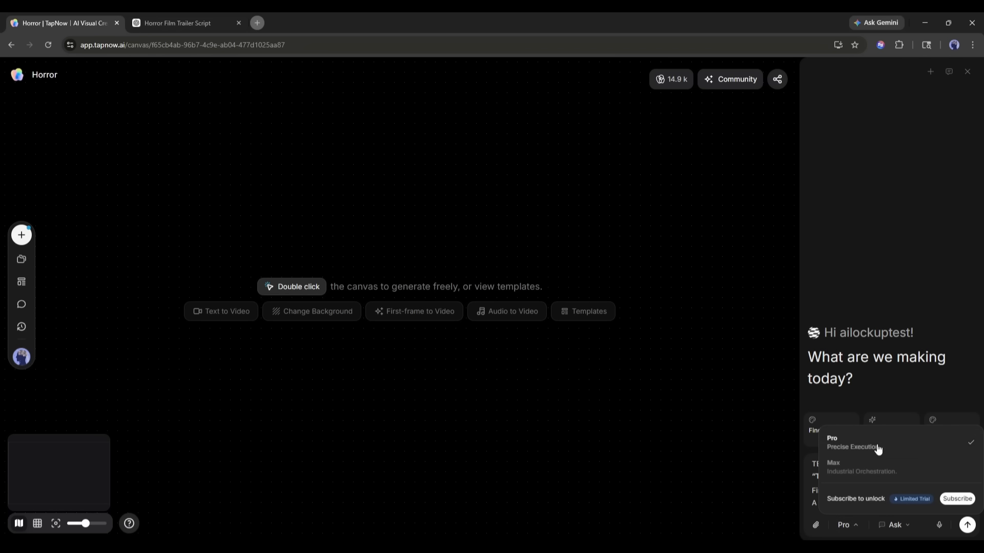
left_click(893, 528)
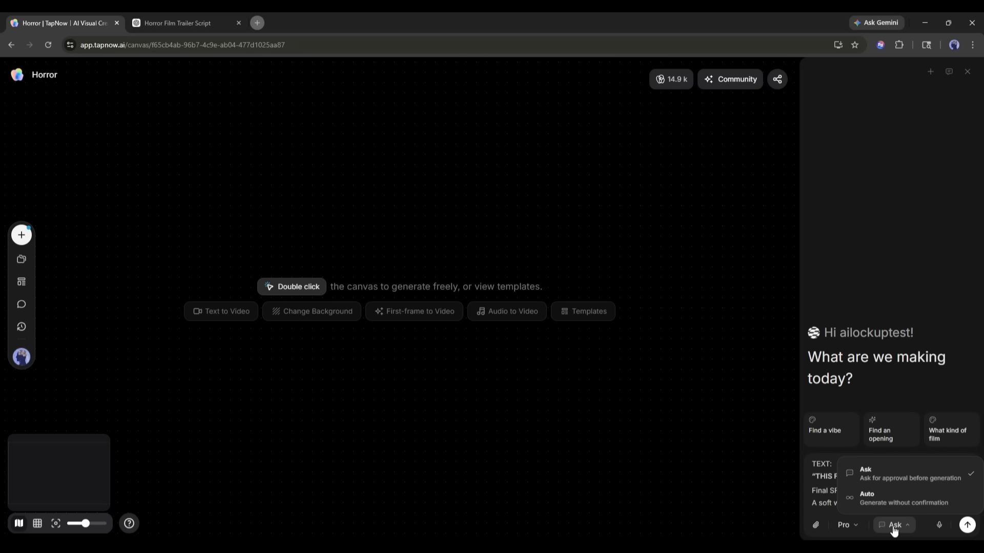
left_click(892, 478)
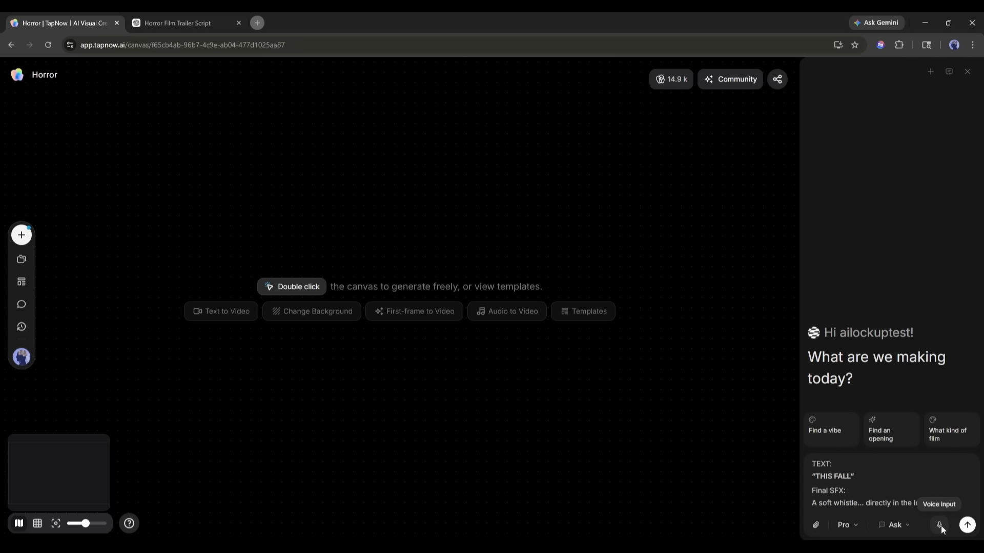
Send the film script request to the assistant and read through the trailer script node it creates on the canvas
left_click(967, 524)
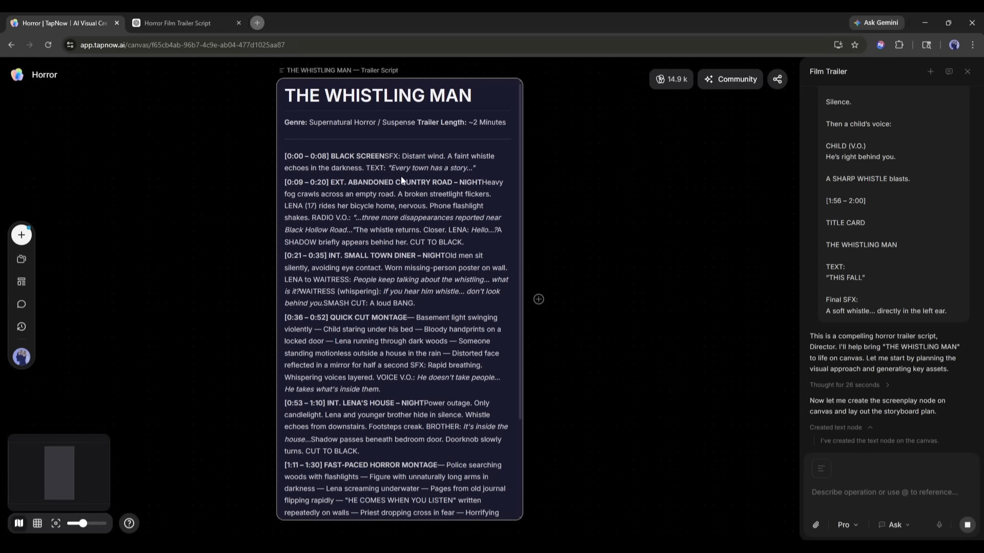
scroll(400, 256, "down", 3)
scroll(399, 315, "up", 5)
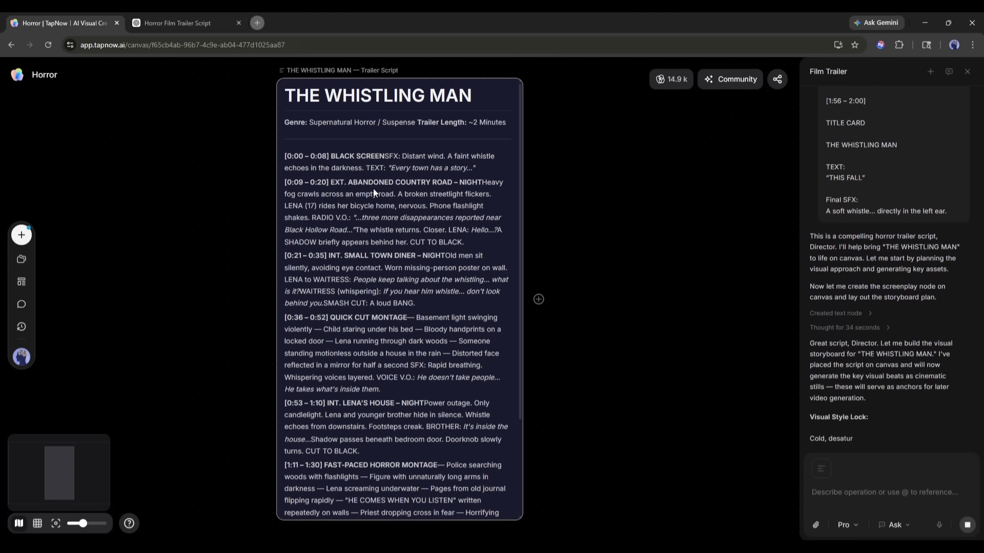
scroll(385, 206, "down", 3)
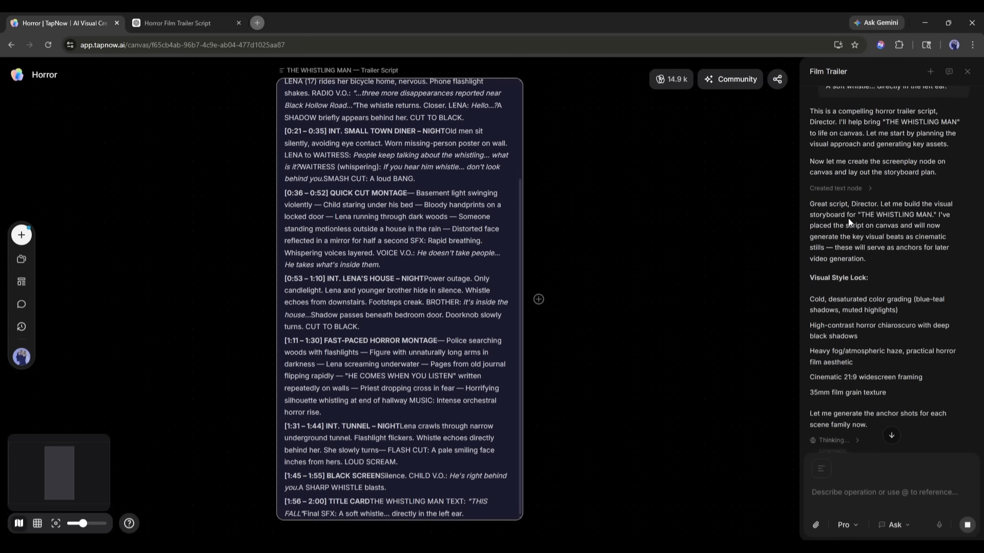
Read the assistant's visual style lock, its keyframe plan and the list of proposed image prompts
scroll(580, 237, "down", 2)
scroll(385, 241, "up", 2)
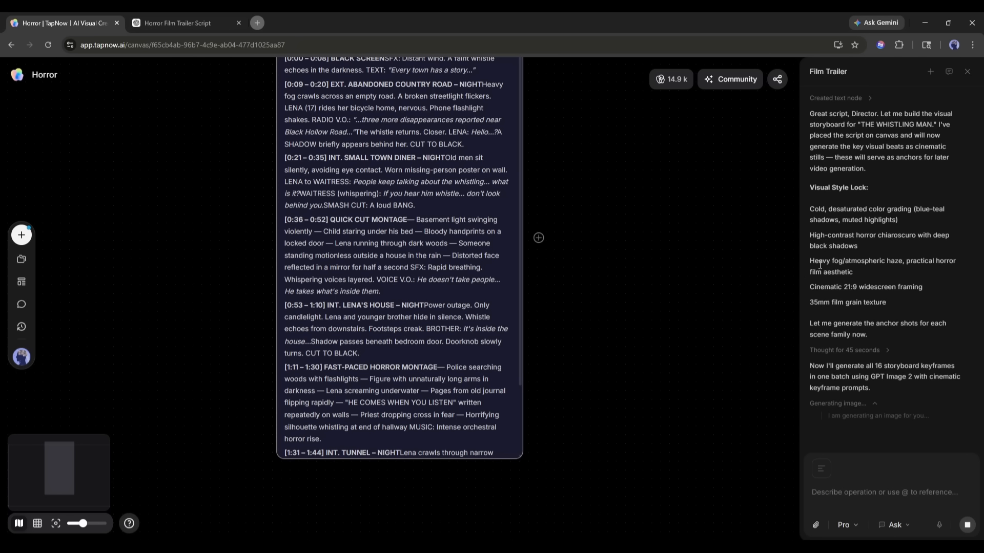
left_click_drag(818, 326, 921, 325)
double_click(821, 334)
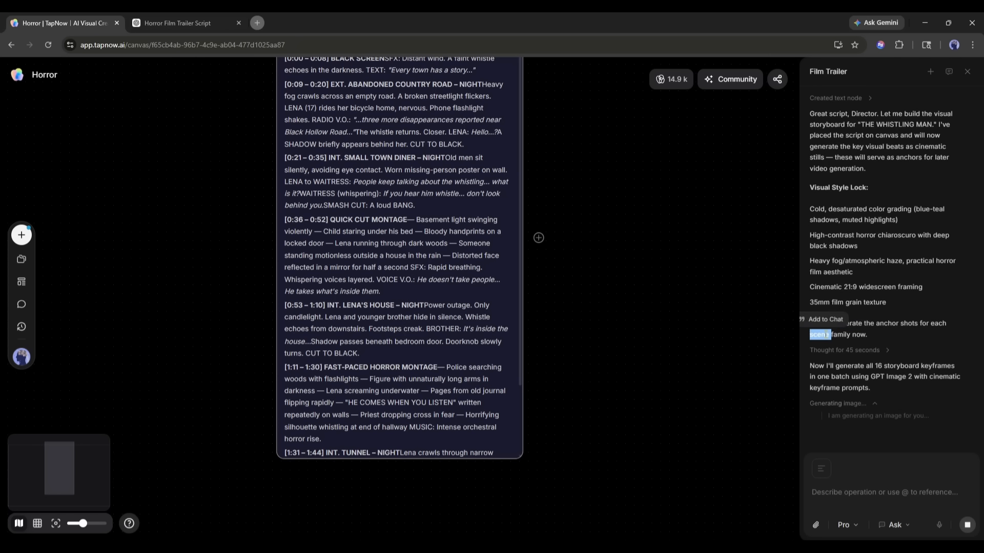
left_click(871, 339)
left_click_drag(819, 377, 921, 376)
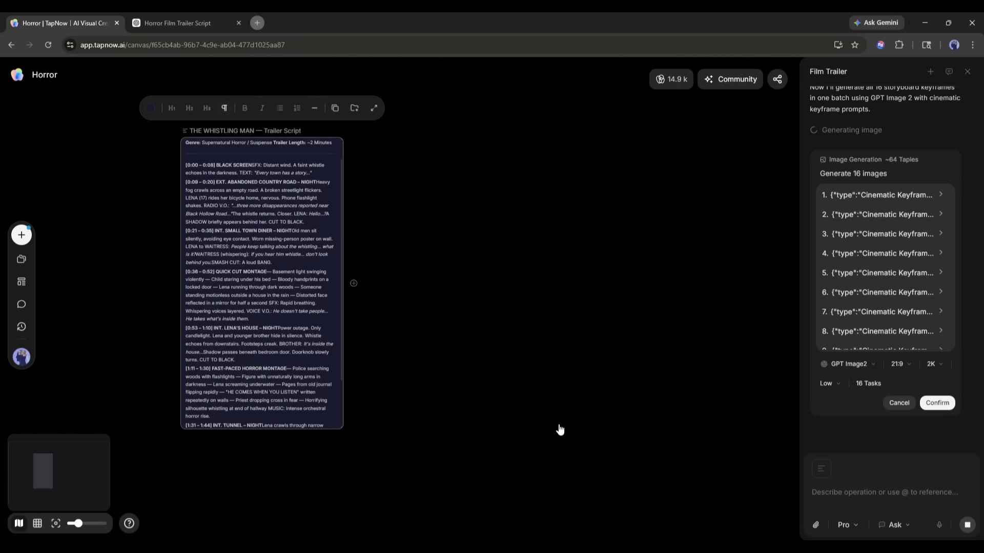
scroll(871, 225, "down", 5)
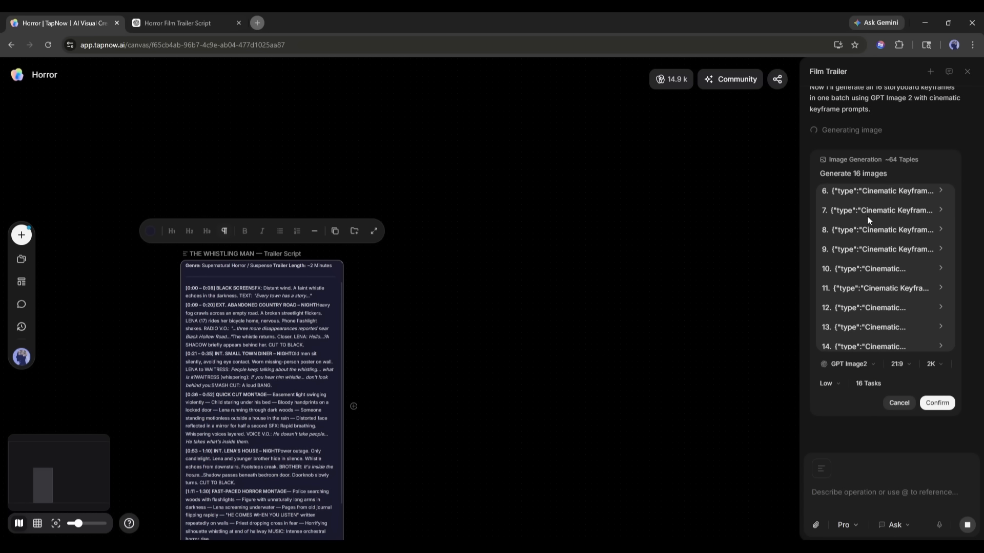
scroll(599, 296, "down", 5)
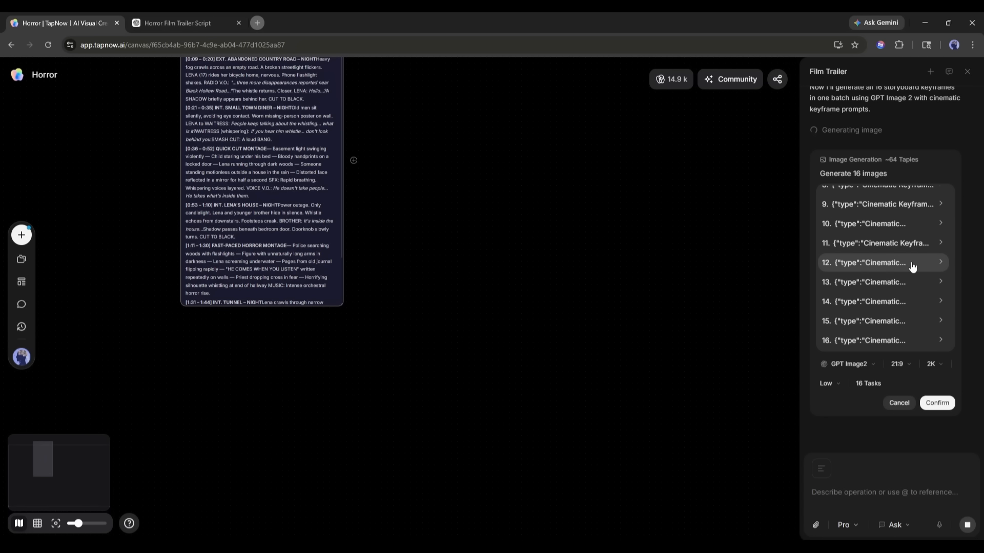
scroll(880, 314, "up", 10)
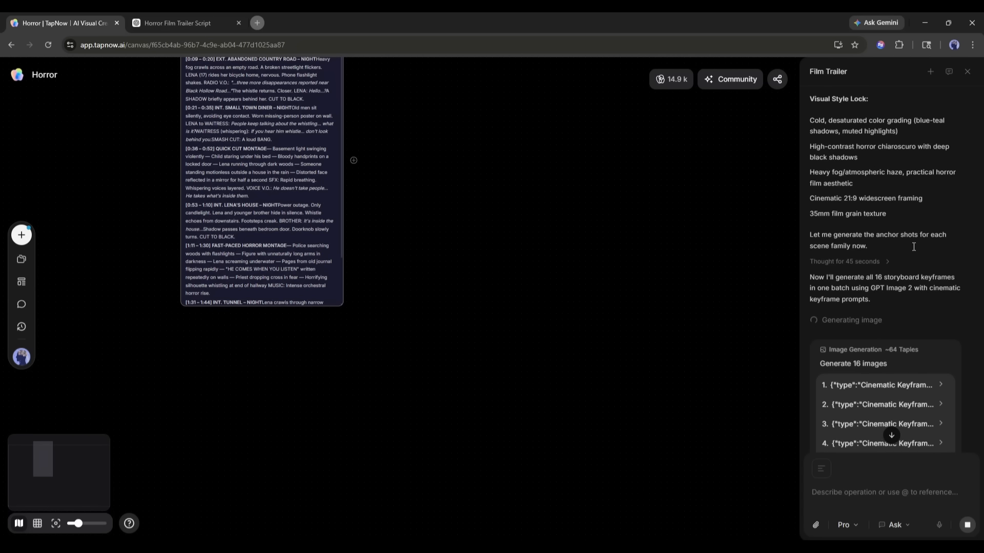
scroll(863, 282, "down", 5)
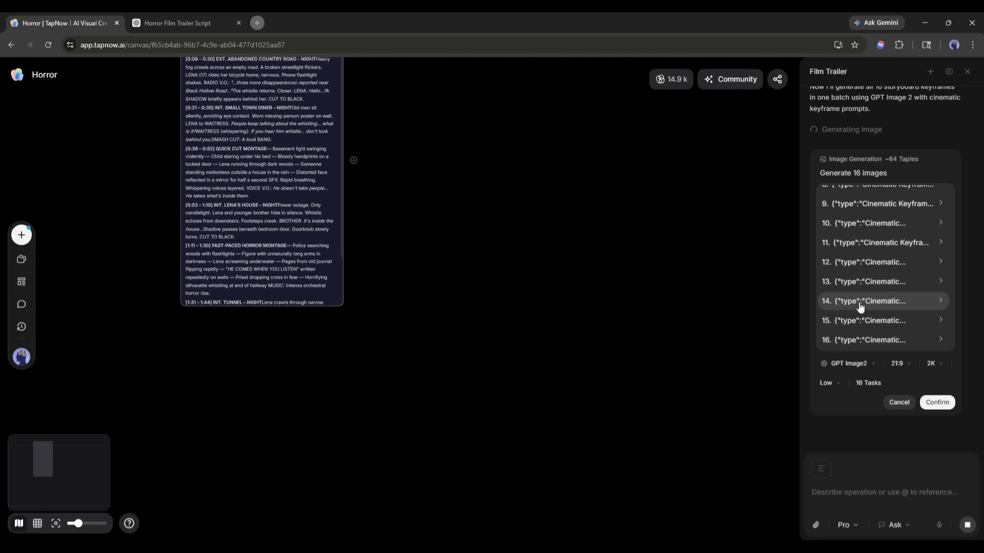
Check the model, aspect ratio and resolution options of the image batch, keeping GPT Image2, 21:9 and 2K
left_click(827, 383)
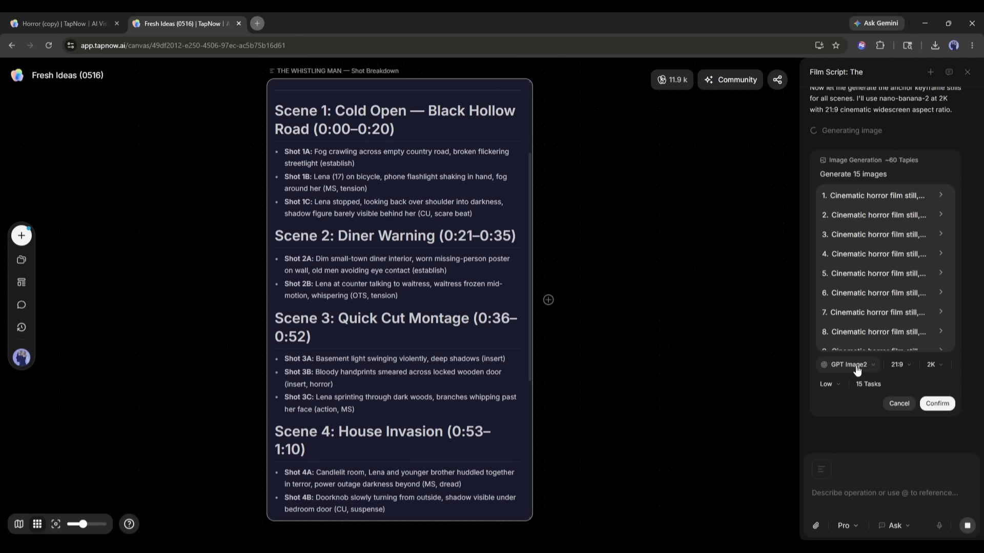
left_click(852, 365)
left_click(840, 428)
left_click(897, 365)
left_click(934, 365)
left_click(933, 399)
Set the output quality of the image batch to High
left_click(826, 384)
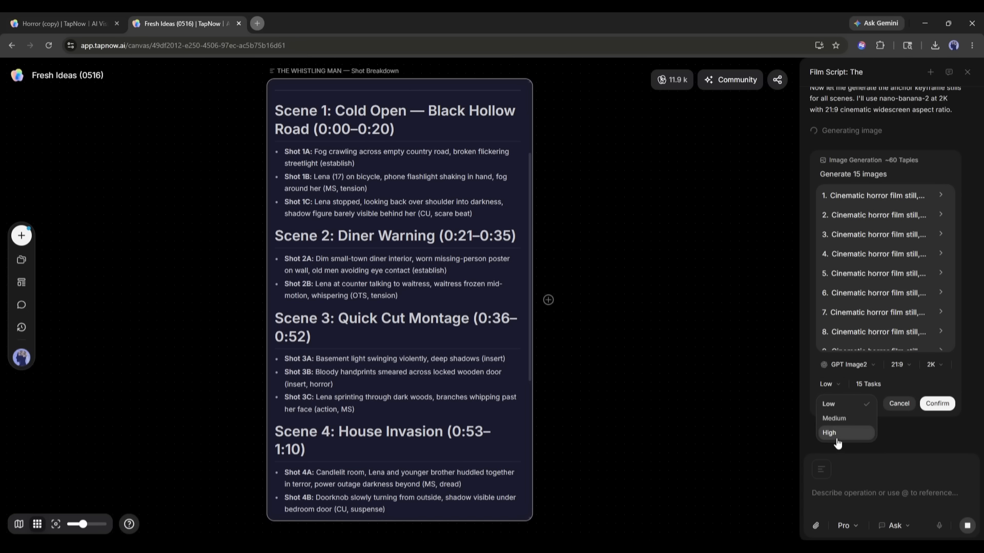
left_click(830, 433)
left_click(834, 387)
left_click(910, 376)
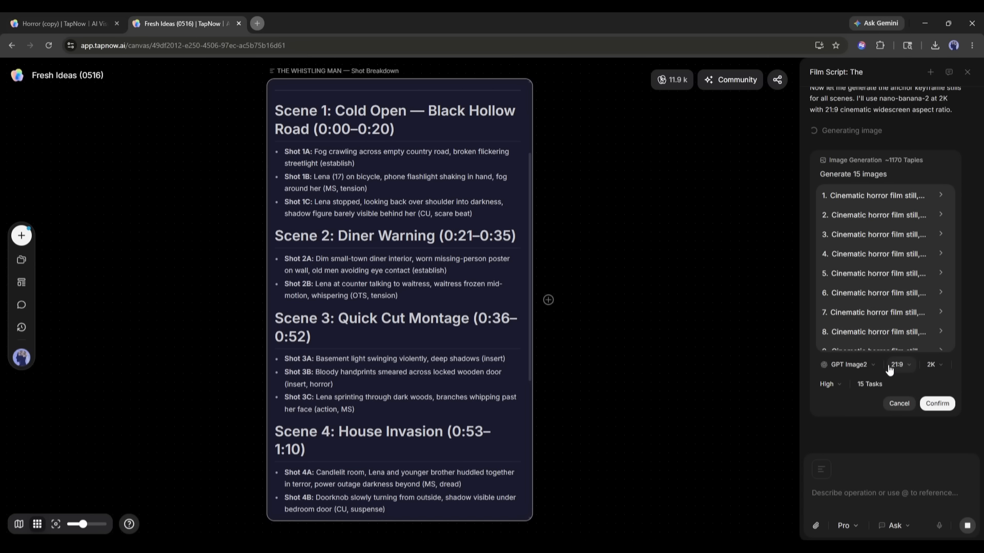
Set the image batch's output quality to Medium and confirm the generation of the storyboard keyframes
left_click(826, 386)
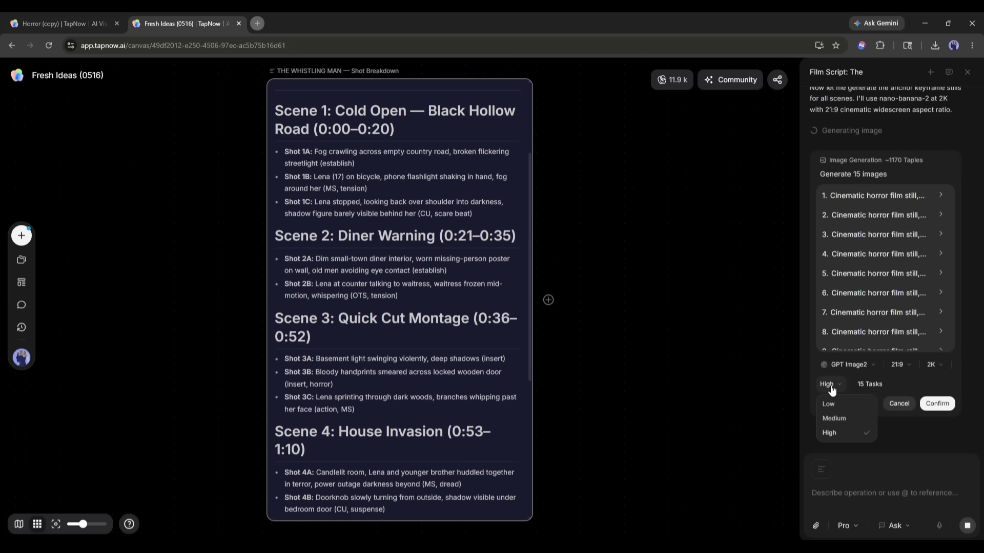
left_click(849, 365)
left_click(849, 365)
left_click(843, 428)
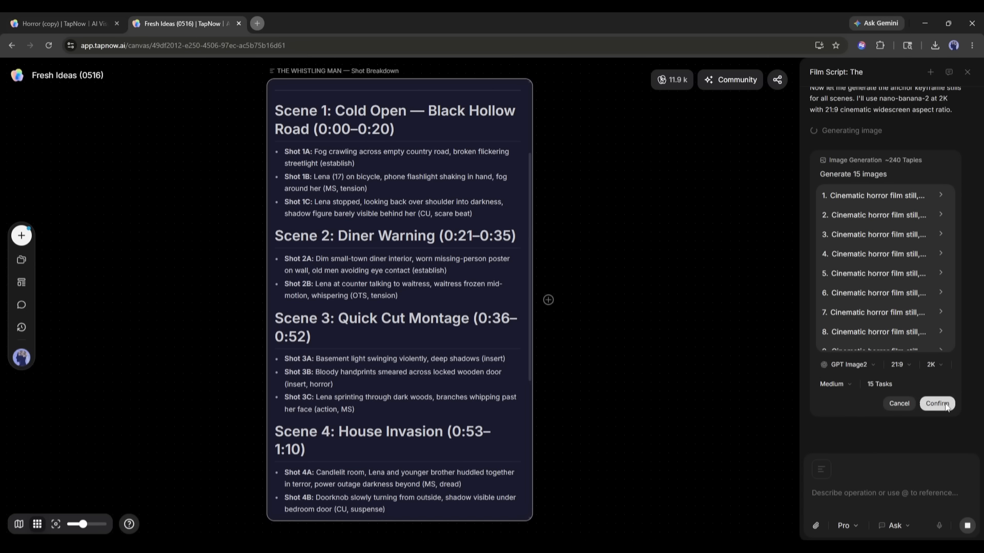
left_click(938, 404)
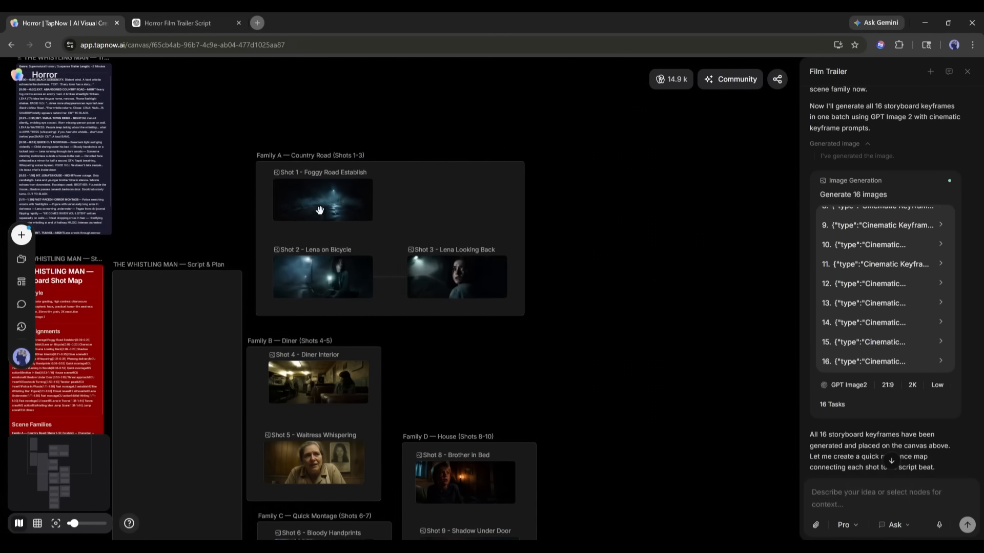
Open the Shot 1 foggy road keyframe in the full-size viewer and return to the canvas
left_click(395, 163)
left_click(395, 163)
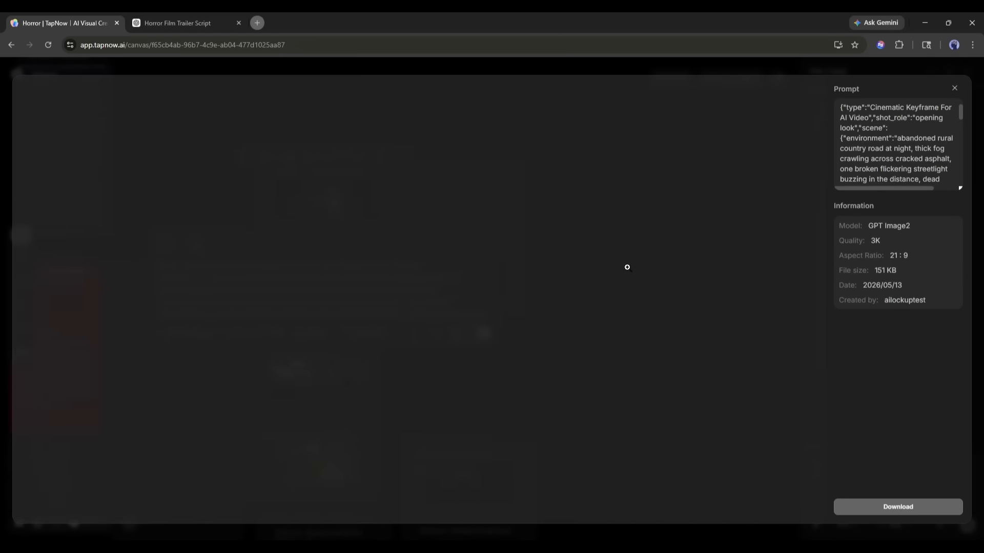
key("Escape")
left_click(458, 288)
scroll(405, 280, "up", 9)
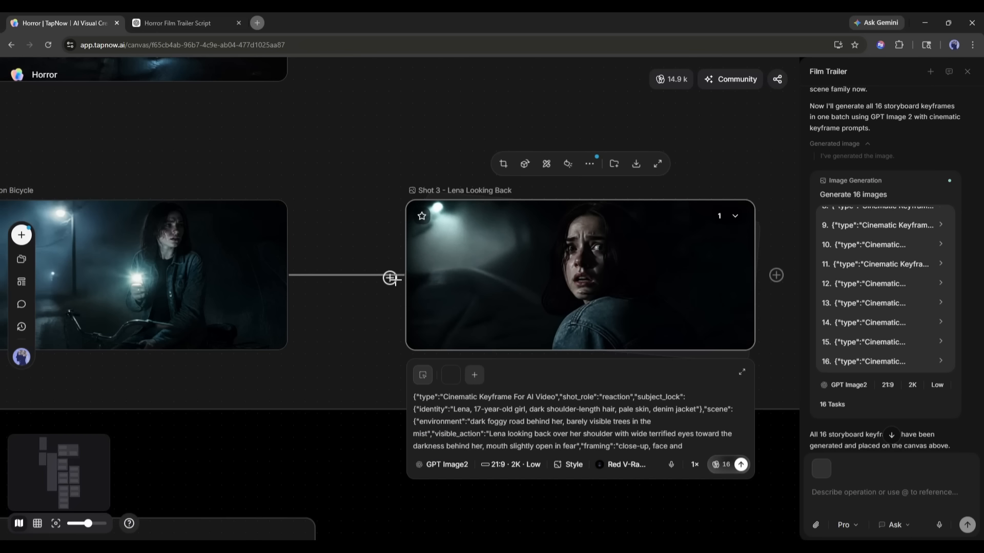
Look over the generated storyboard keyframes in the scene families across the canvas
left_click_drag(303, 454, 513, 66)
left_click_drag(582, 398, 463, 97)
left_click_drag(457, 258, 453, 235)
mouse_move(481, 521)
left_mouse_down()
mouse_move(501, 369)
mouse_move(541, 191)
left_mouse_up()
mouse_move(531, 373)
left_mouse_down()
mouse_move(529, 235)
mouse_move(343, 196)
left_mouse_up()
left_click_drag(354, 448, 495, 128)
mouse_move(527, 473)
left_mouse_down()
mouse_move(488, 256)
mouse_move(512, 20)
left_mouse_up()
left_click_drag(509, 516, 698, 28)
left_click_drag(756, 94, 617, 387)
scroll(601, 302, "down", 9)
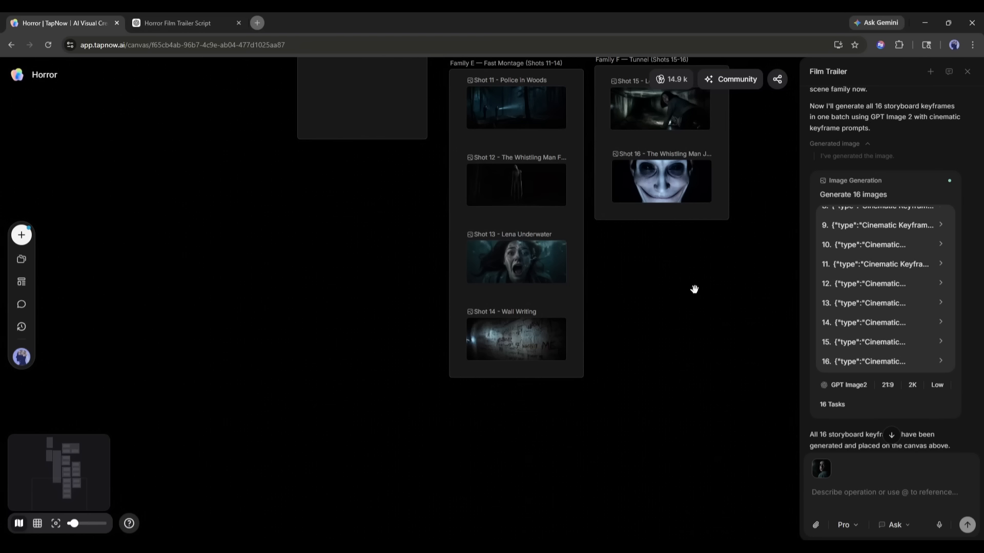
left_click_drag(693, 287, 513, 481)
left_click_drag(637, 136, 696, 355)
left_click(698, 312)
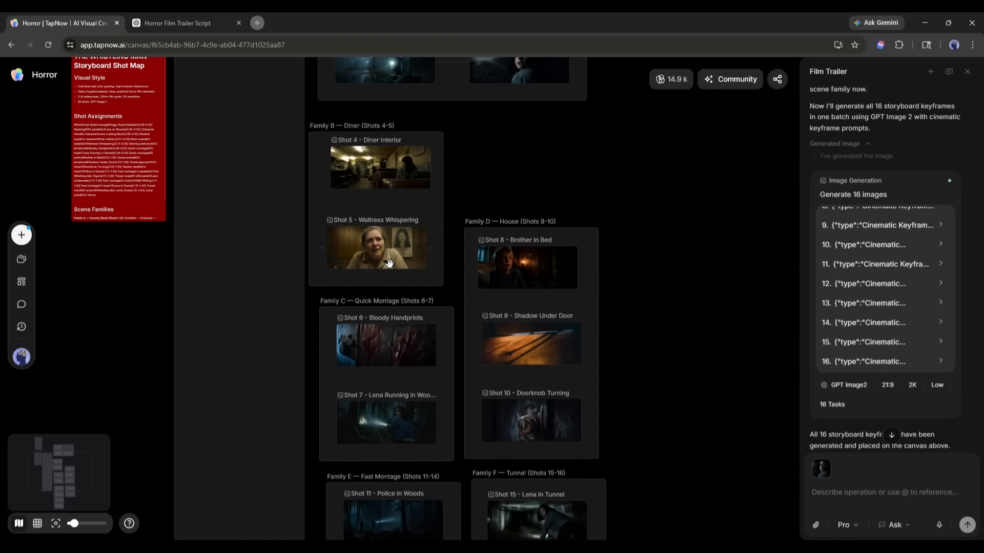
Examine the prompts and Lens Combo settings of the keyframes for Shots 5, 10, 16 and 12
left_click(361, 249)
left_click(419, 381)
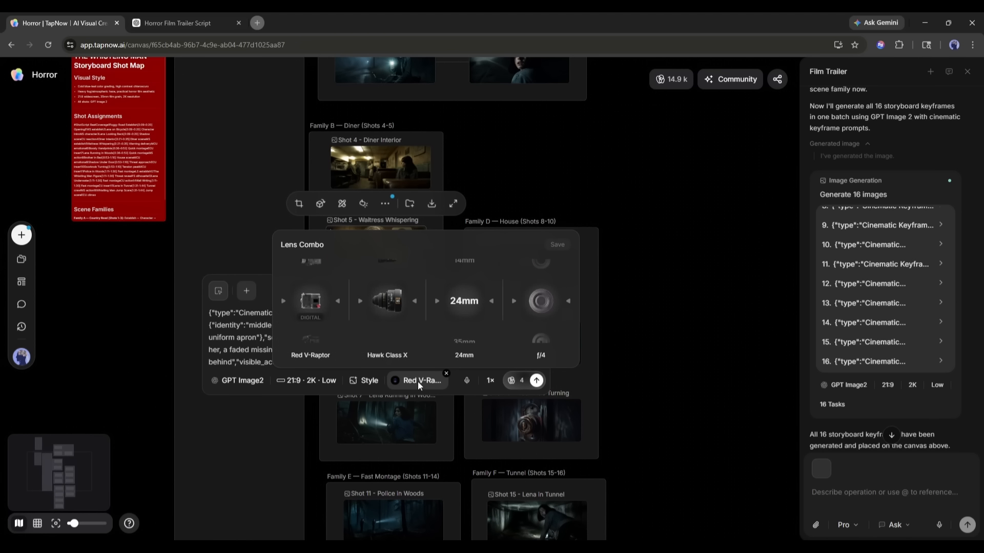
left_click(658, 299)
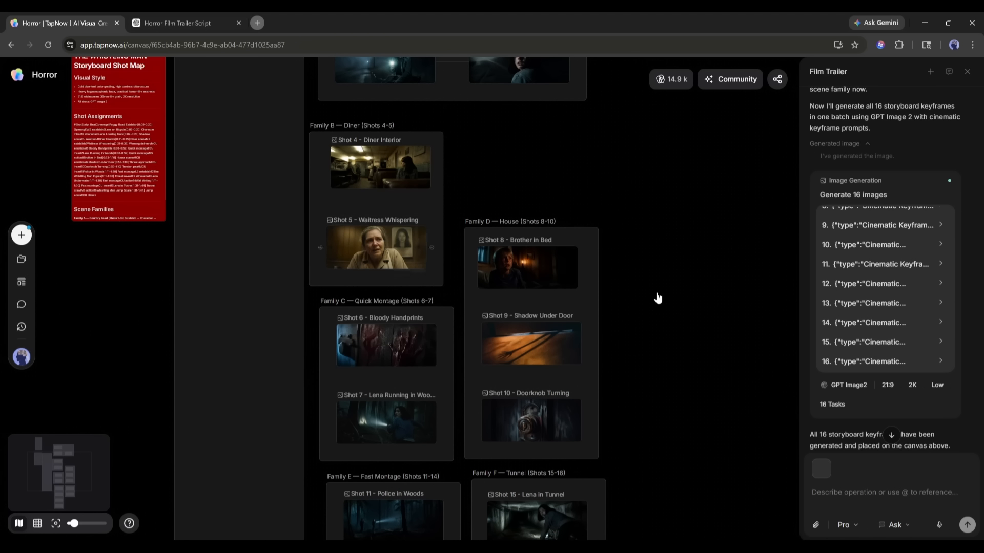
left_click(521, 426)
scroll(733, 343, "down", 5)
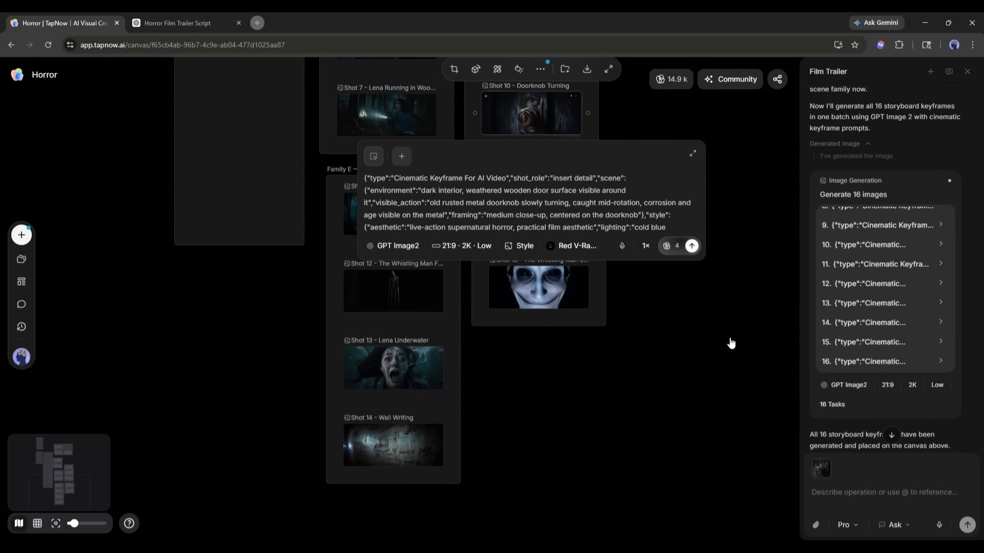
left_click(576, 249)
left_click(639, 334)
left_click(574, 303)
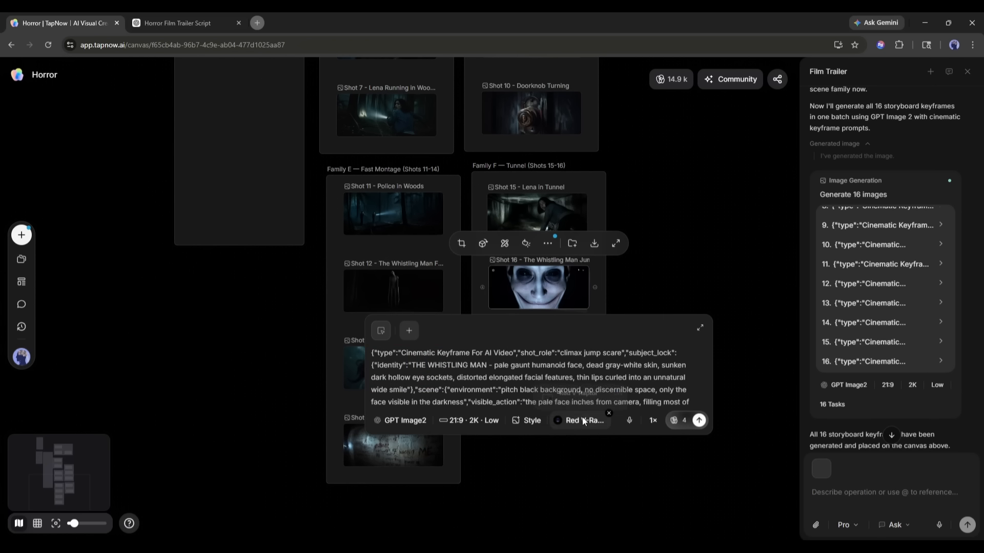
left_click(582, 419)
left_click(691, 222)
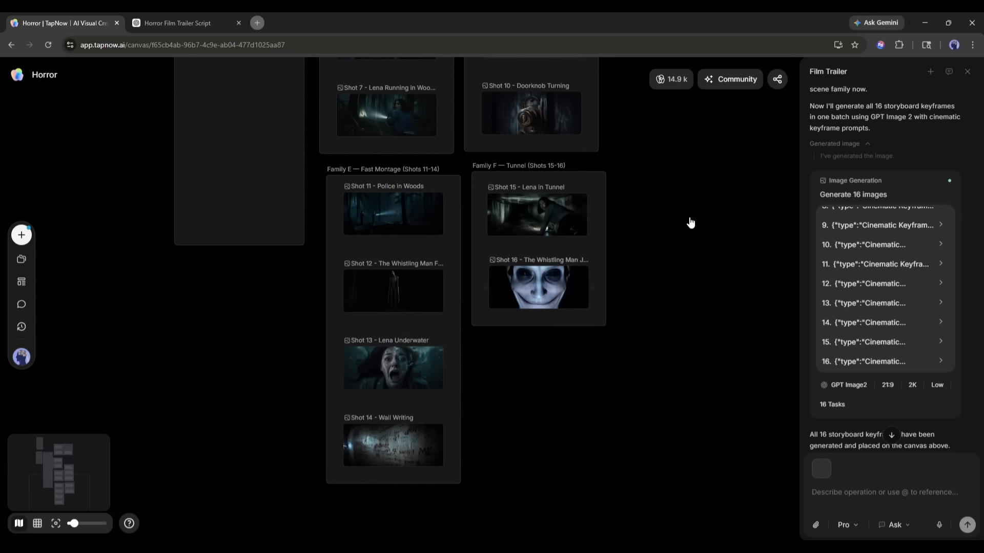
left_click(393, 374)
left_click(380, 282)
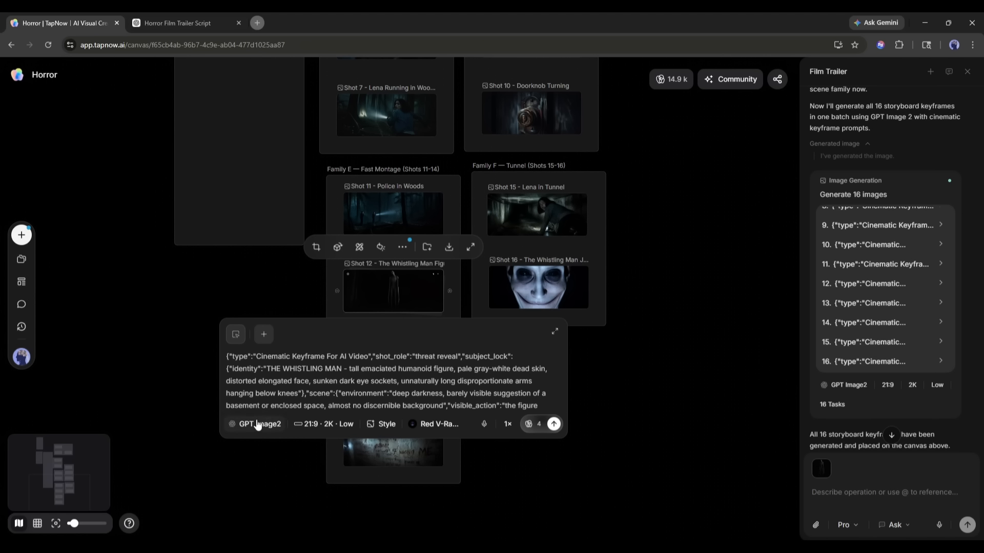
View the Shot 2 Lena on Bicycle keyframe at full size and close the viewer
scroll(664, 377, "up", 8)
left_click(385, 311)
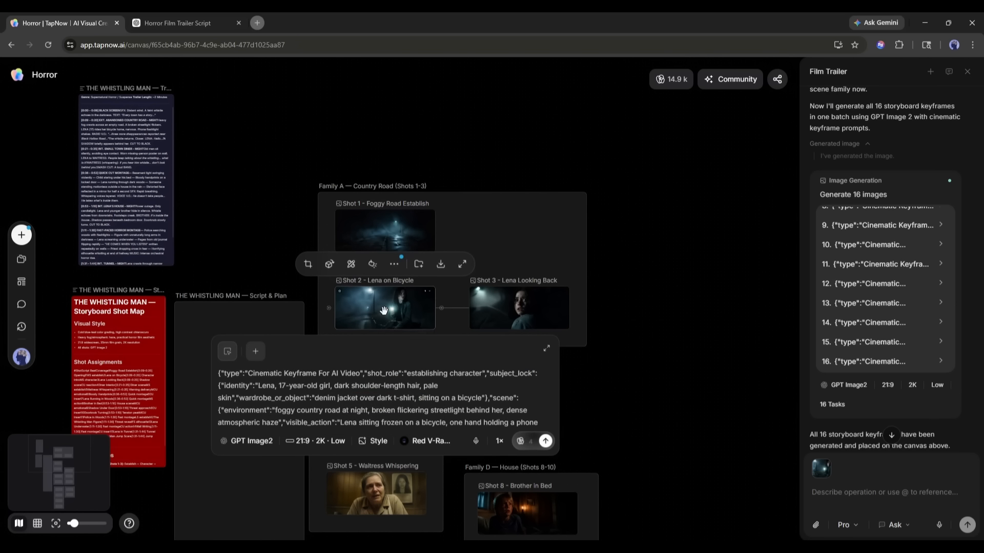
left_click(462, 264)
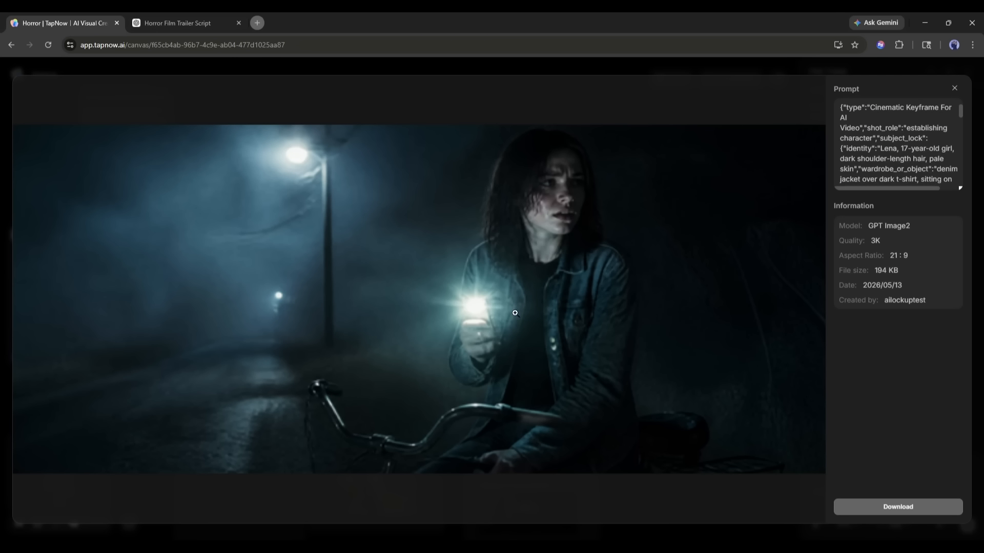
left_click(955, 88)
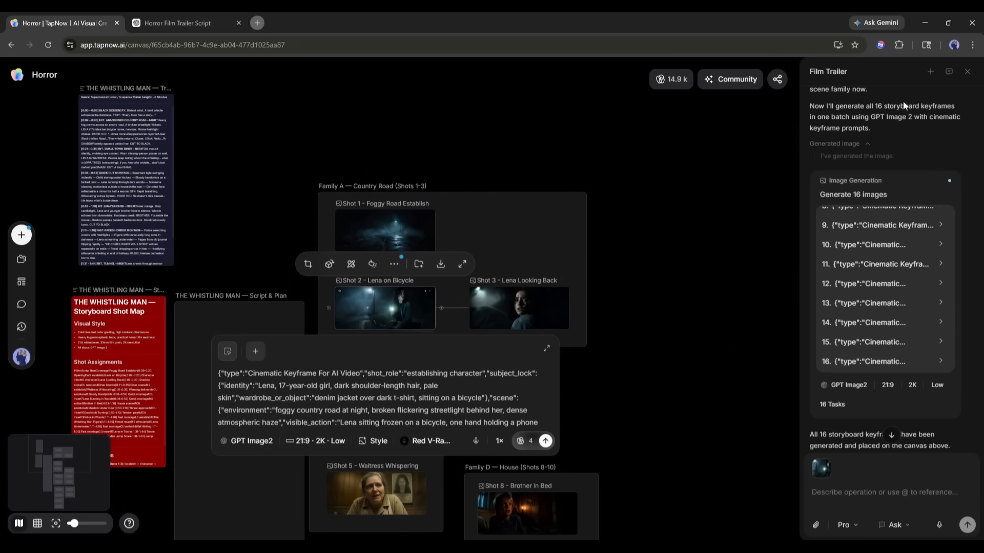
Set the output quality of Shot 2 Lena on Bicycle to High and regenerate the image
left_click(316, 441)
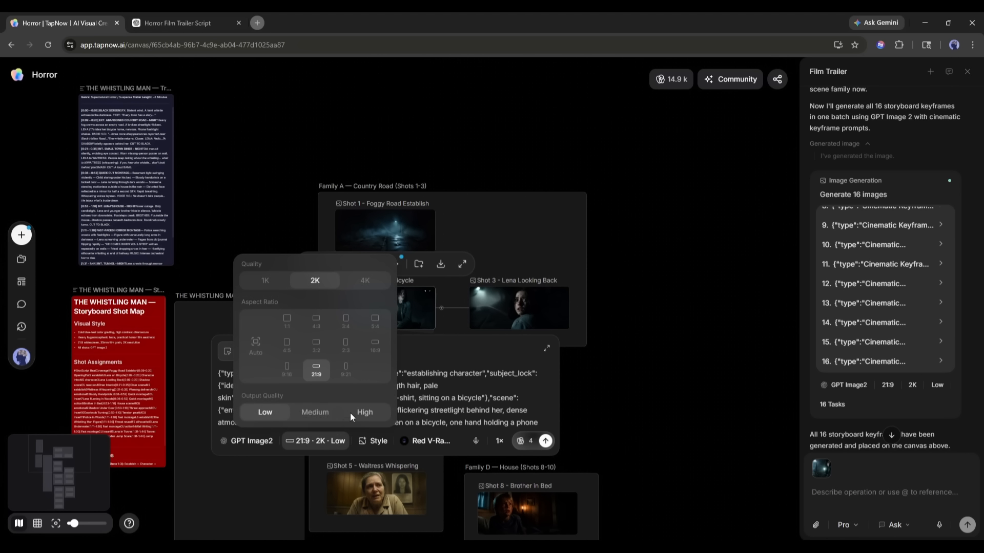
left_click(367, 413)
scroll(340, 398, "down", 5)
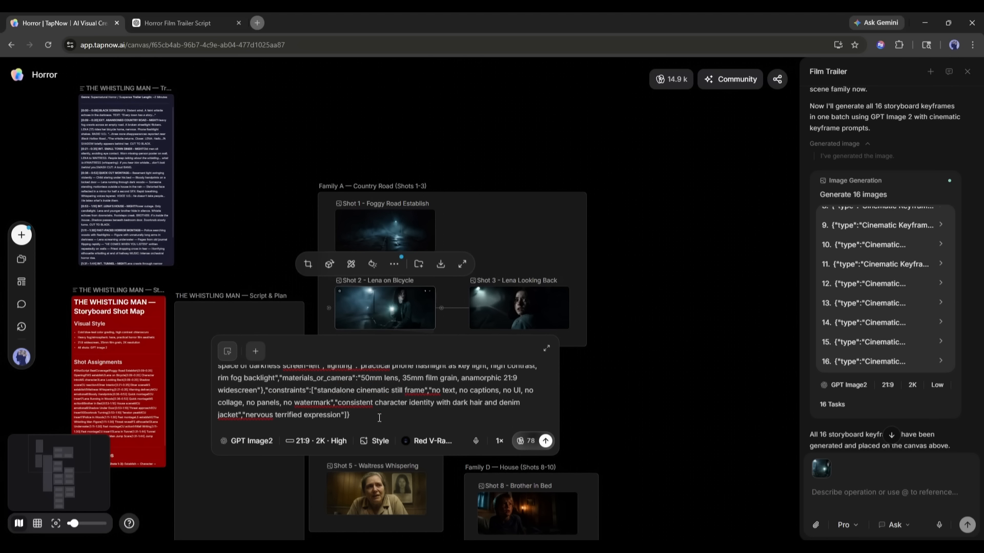
scroll(366, 410, "up", 5)
left_click(546, 442)
left_click(670, 396)
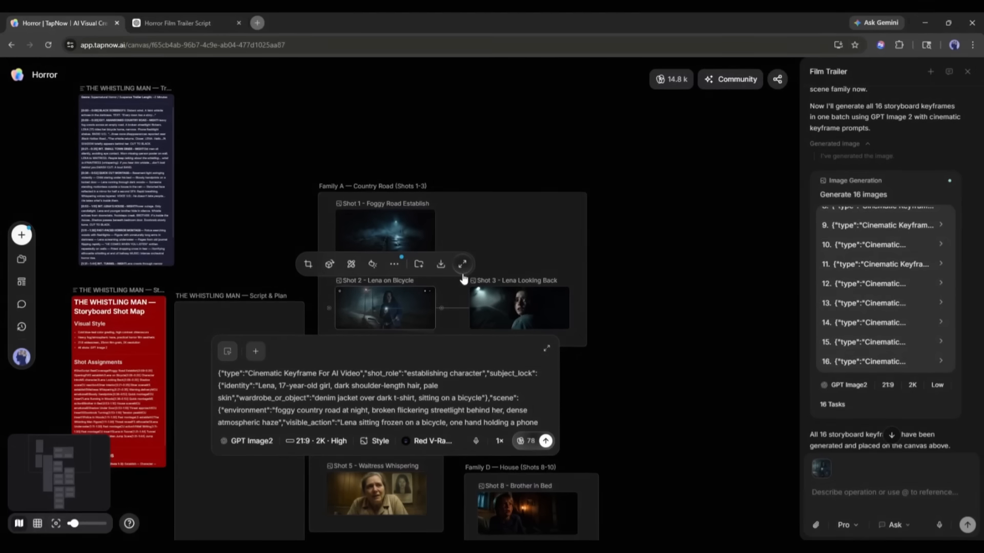
Inspect the regenerated Shot 2 image at full size and close the viewer
left_click(462, 265)
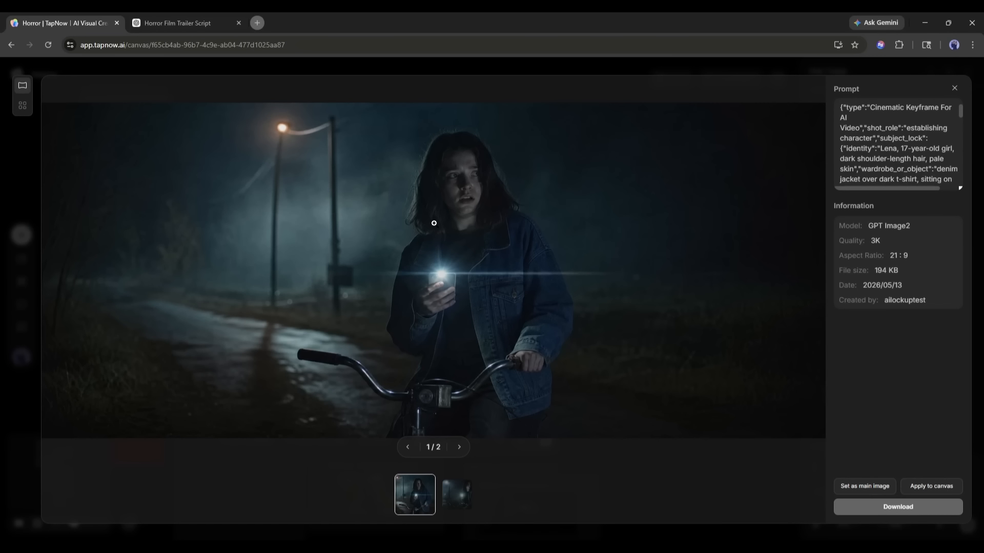
left_click(479, 331)
left_click(967, 75)
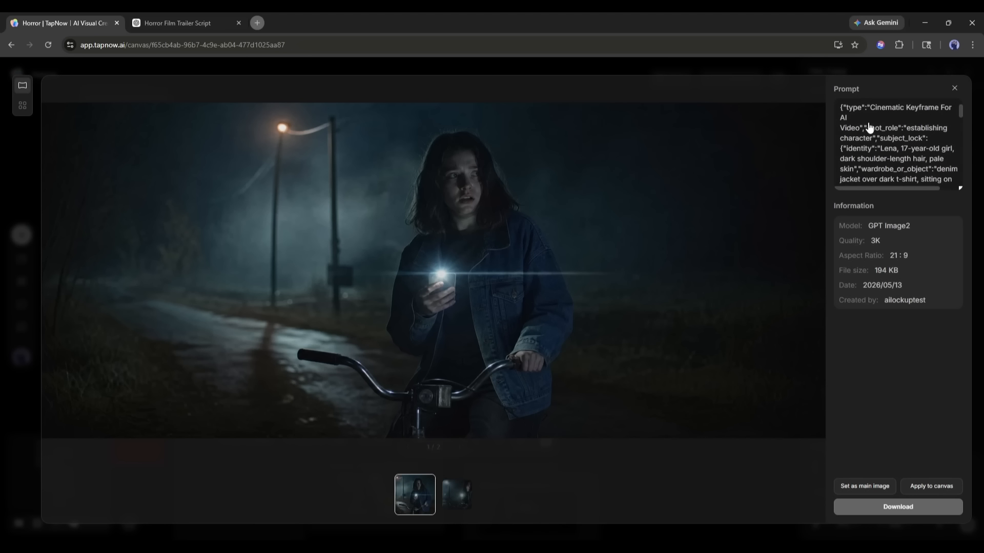
Close the image viewer and send the assistant the message "The storyboard is perfect. Now, please move ahead to video generation,"
left_click(955, 87)
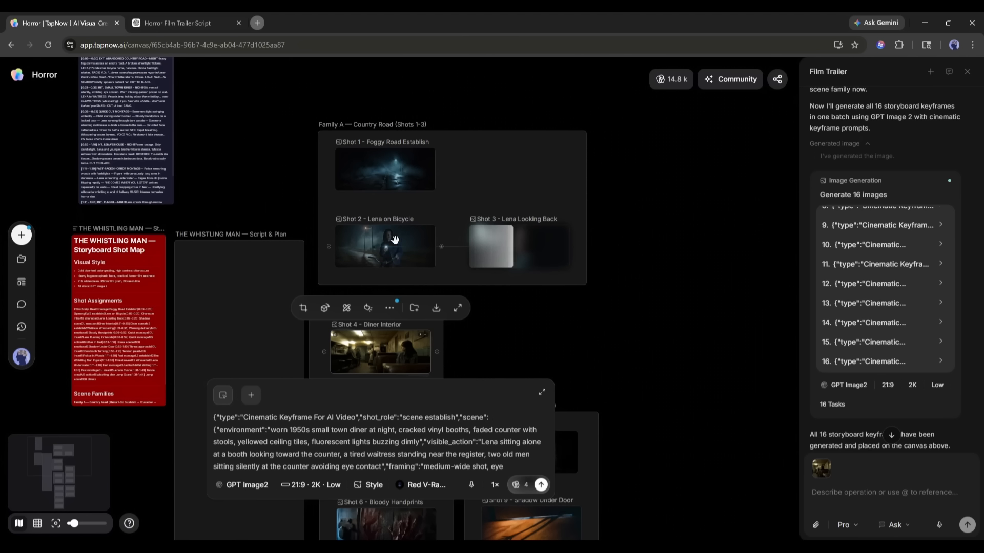
scroll(431, 317, "down", 5)
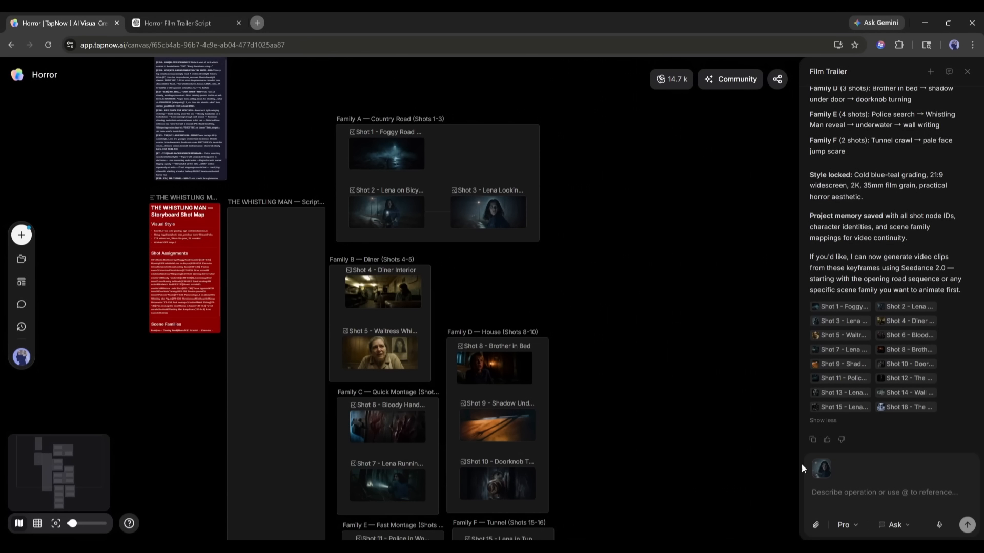
left_click(517, 164)
left_click(673, 345)
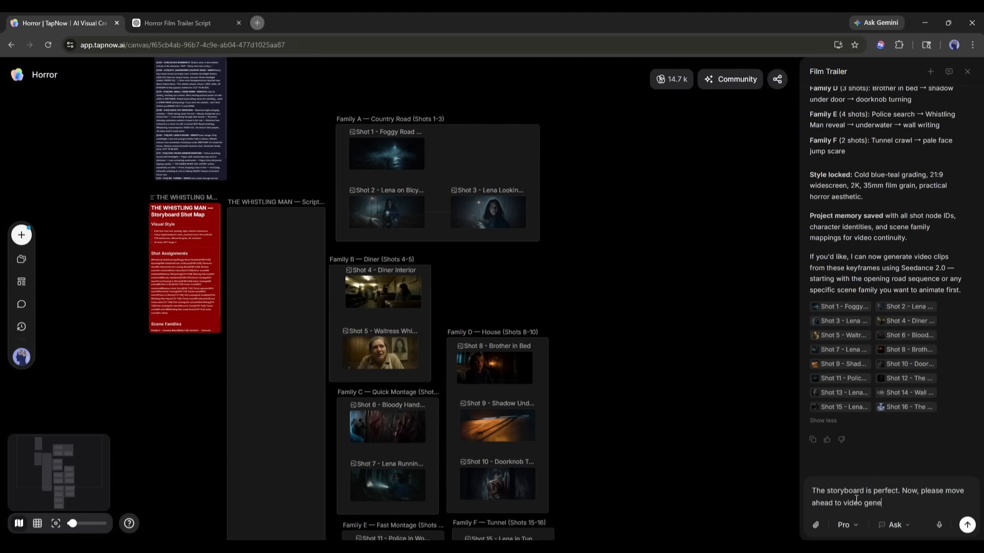
type("ration,")
key("Return")
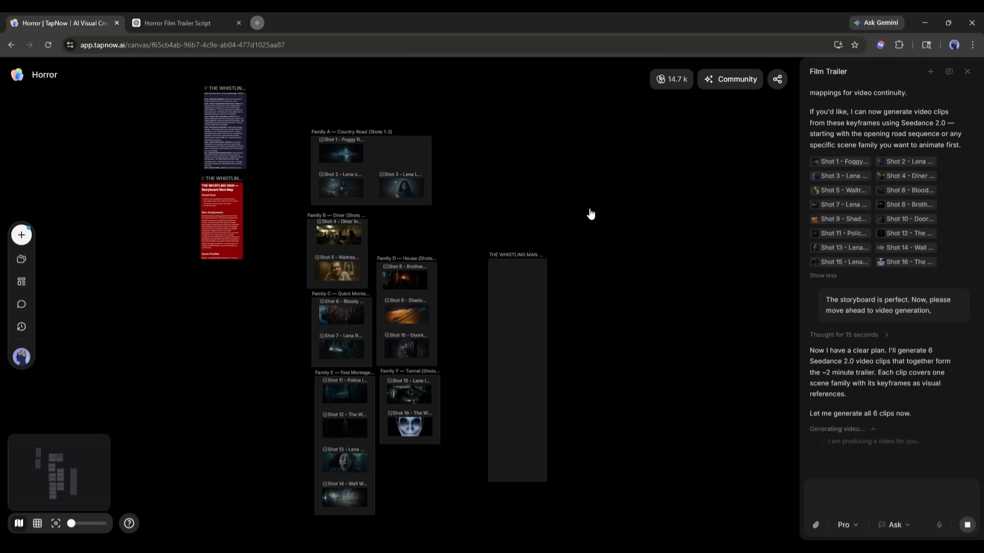
Examine the prompts and keyframe references in the assistant's plan to generate six videos
scroll(866, 349, "up", 3)
scroll(871, 351, "down", 2)
left_click(927, 342)
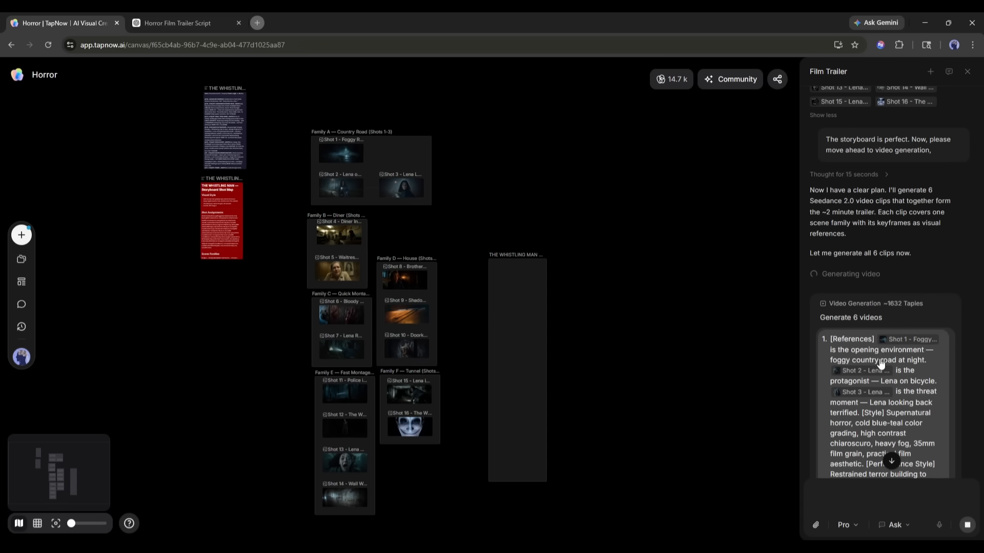
scroll(850, 364, "down", 2)
scroll(840, 361, "down", 12)
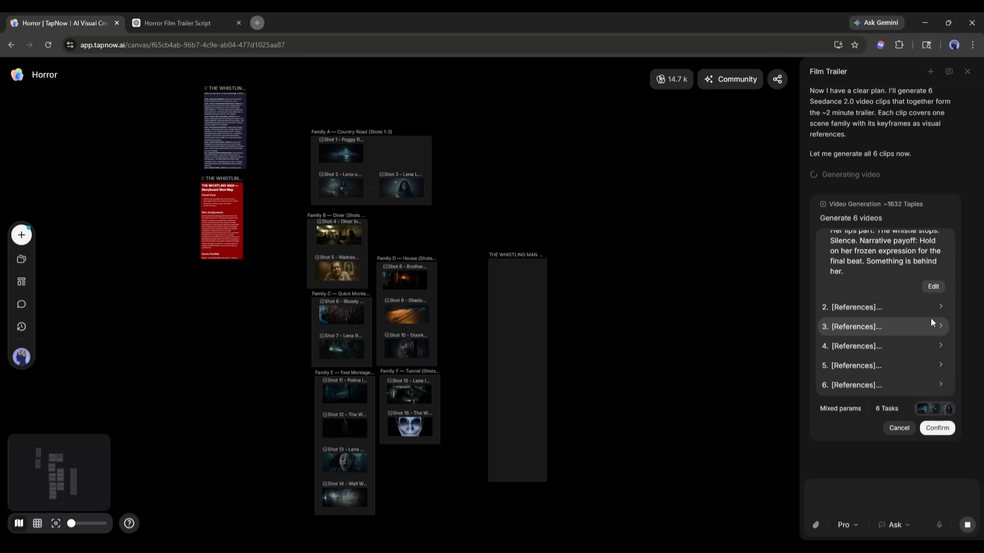
left_click(930, 308)
scroll(902, 336, "down", 5)
scroll(901, 335, "down", 5)
left_click(906, 333)
scroll(906, 331, "down", 10)
left_click(891, 346)
scroll(883, 325, "down", 9)
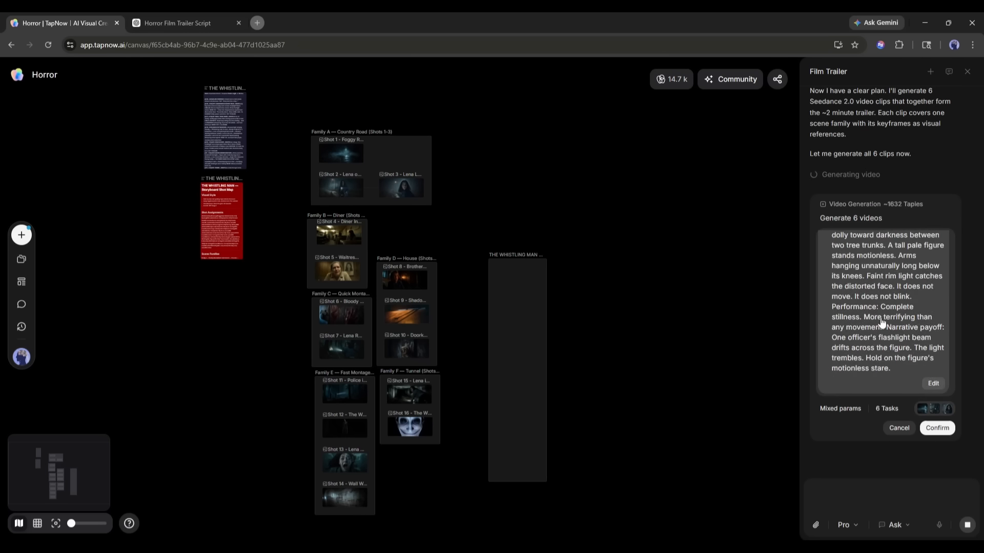
left_click(887, 362)
scroll(887, 358, "down", 4)
scroll(887, 357, "up", 15)
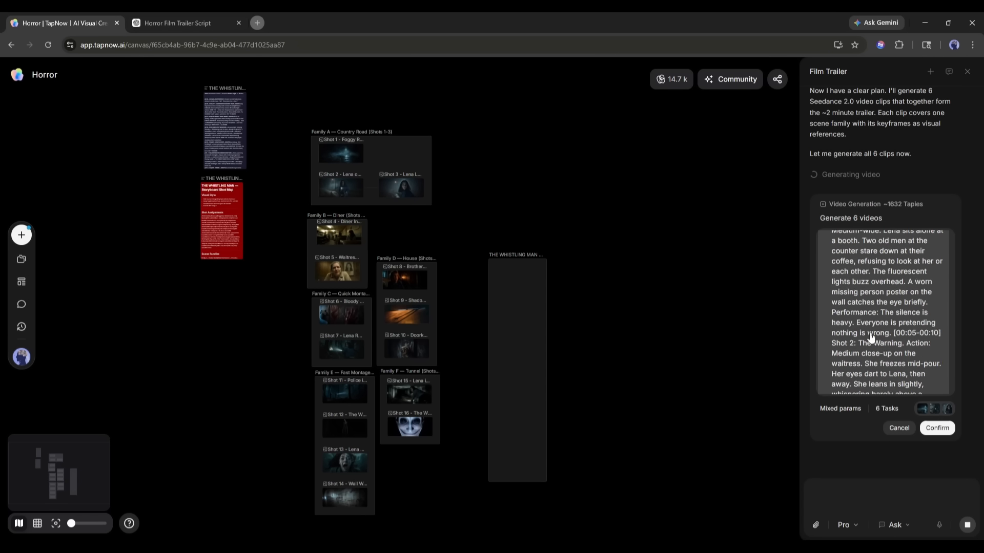
scroll(865, 328, "up", 5)
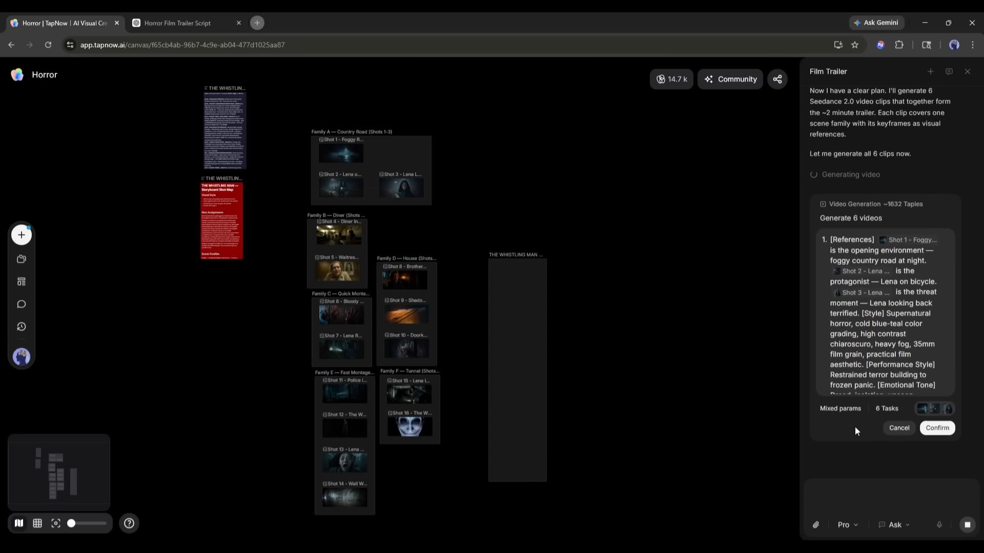
Approve the generation of the six planned video clips
left_click(924, 429)
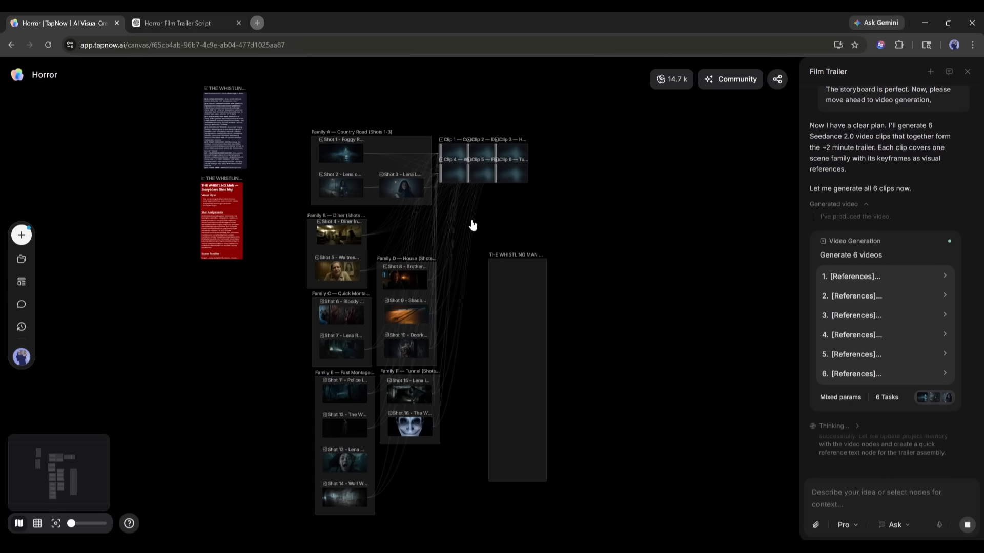
scroll(464, 220, "up", 5)
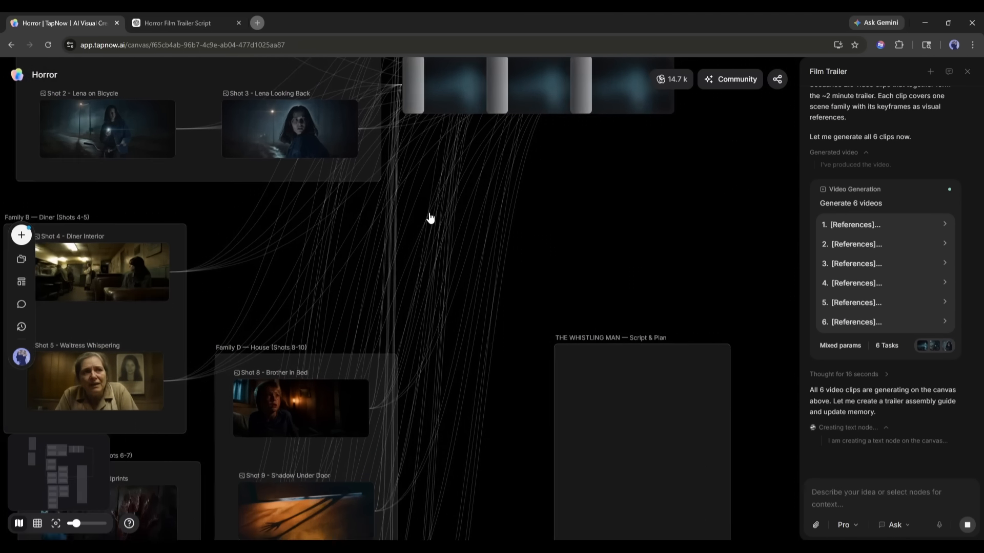
scroll(432, 218, "down", 3)
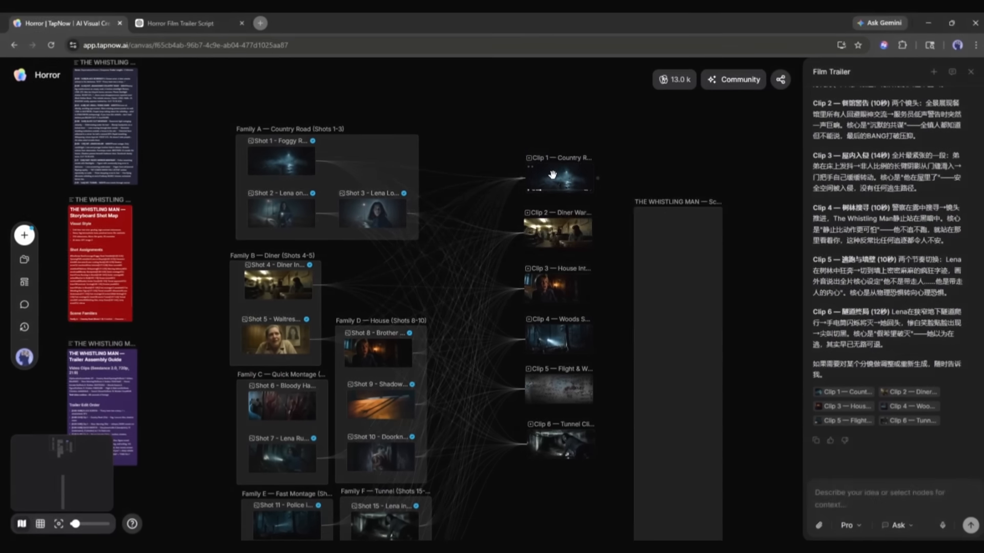
Preview Clip 1 and Clip 2 in full screen one after the other, closing the viewer each time
left_click(549, 174)
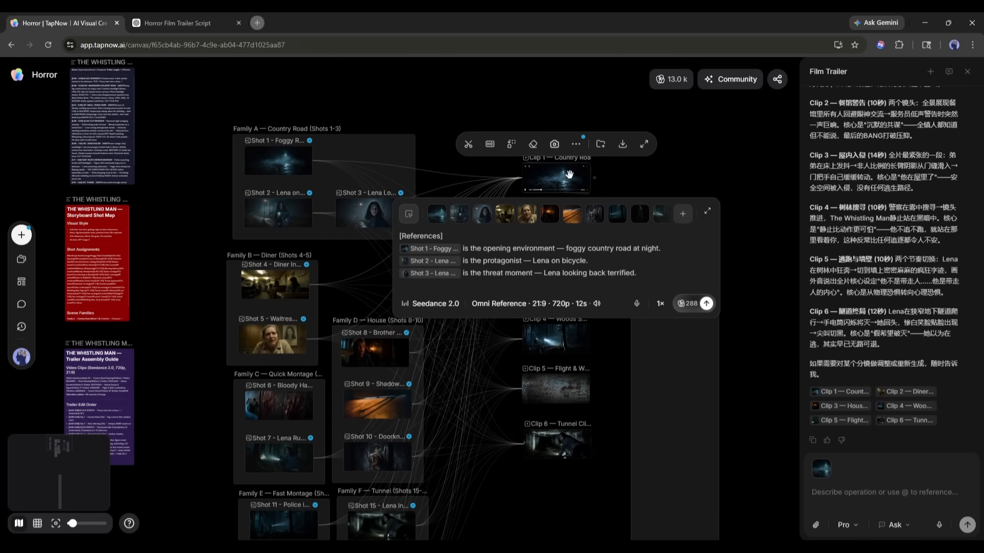
left_click(645, 145)
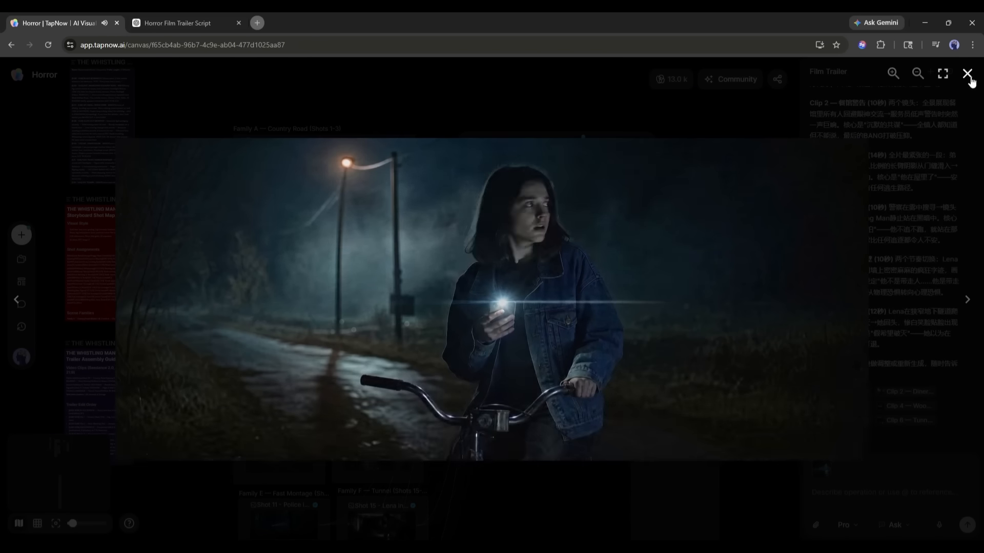
left_click(968, 78)
left_click(542, 235)
left_click(642, 199)
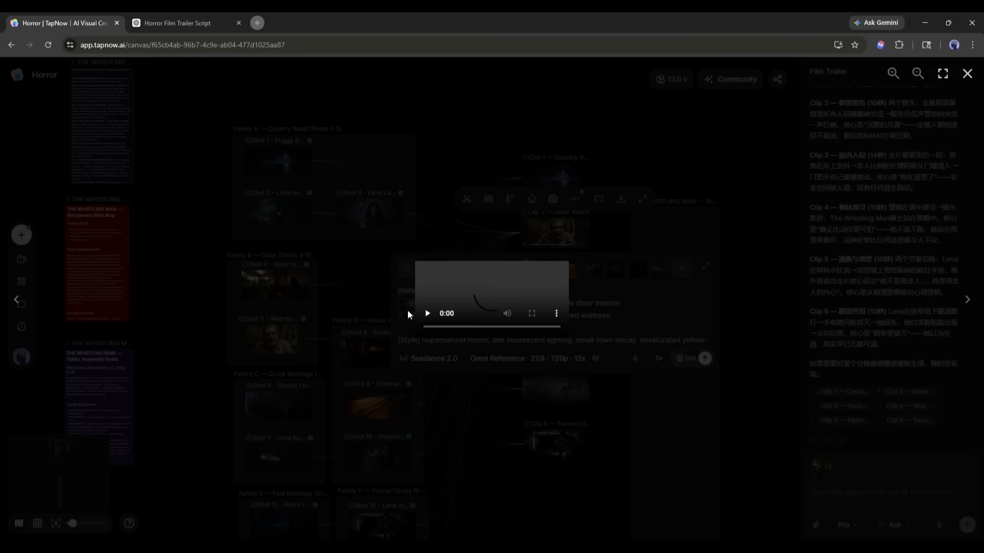
left_click(141, 433)
left_click(967, 73)
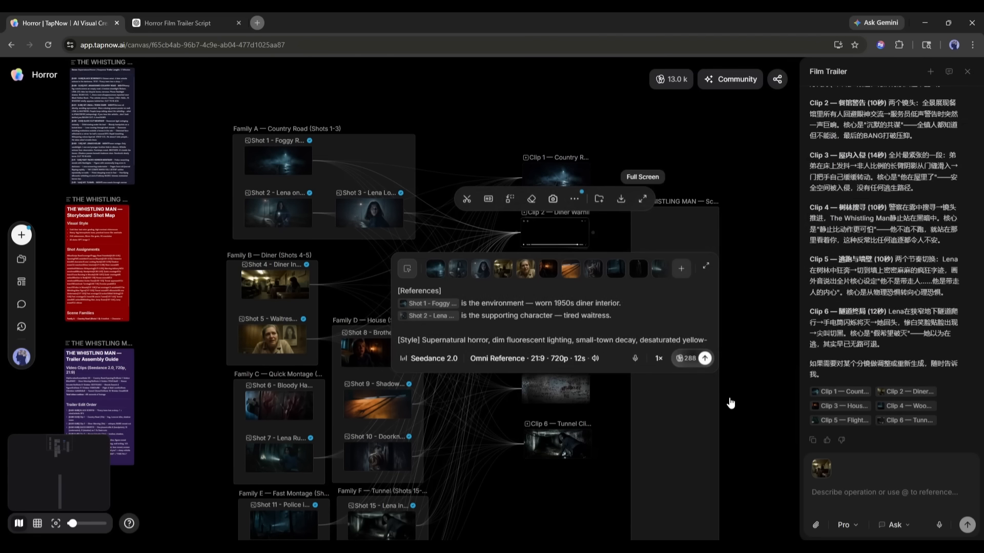
left_click(730, 403)
Select all six generated clips together on the canvas to show the actions for multiple clips
left_click(555, 289)
left_click(557, 444)
left_click_drag(485, 134, 575, 519)
left_click(625, 180)
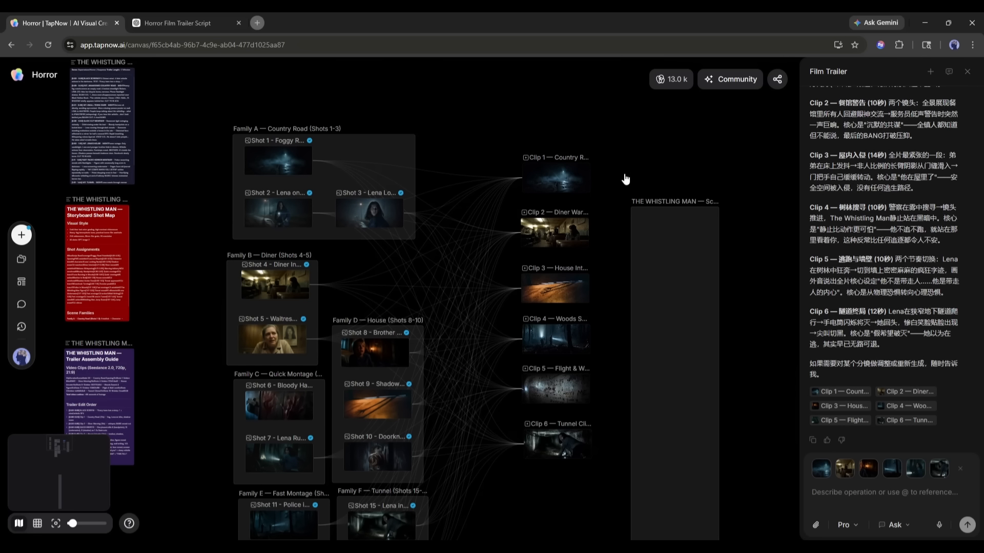
left_click_drag(615, 145, 516, 493)
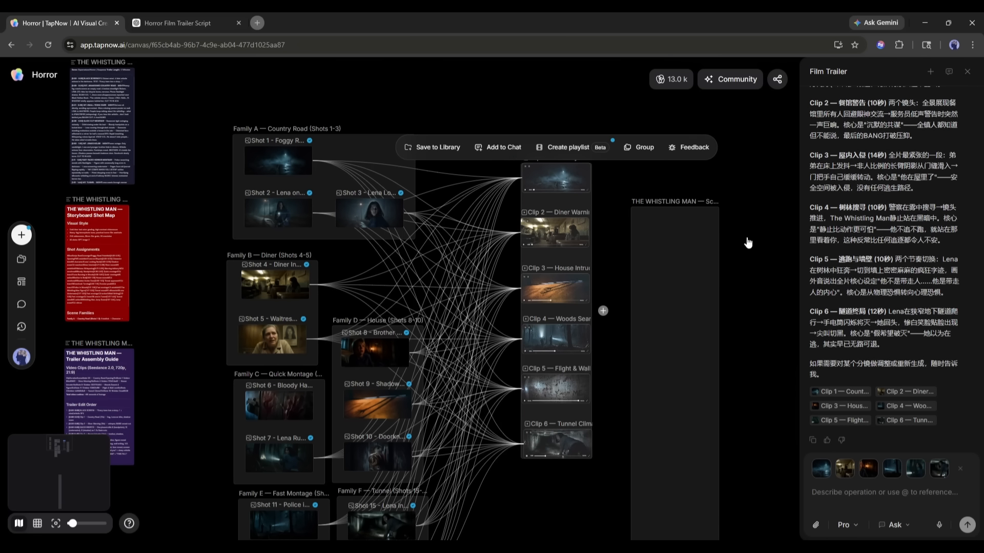
Select only Clip 1 and check its additional tool options
left_click(554, 174)
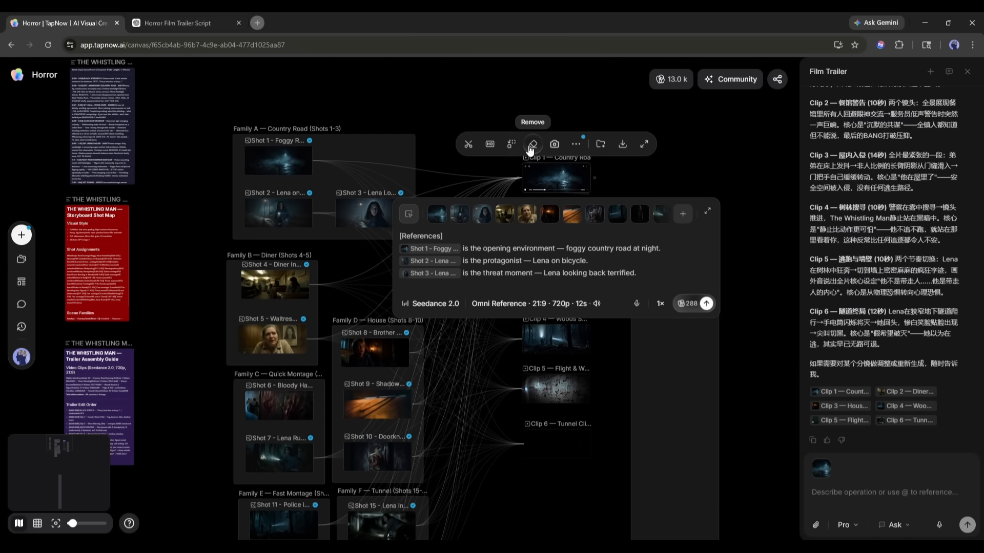
left_click(576, 145)
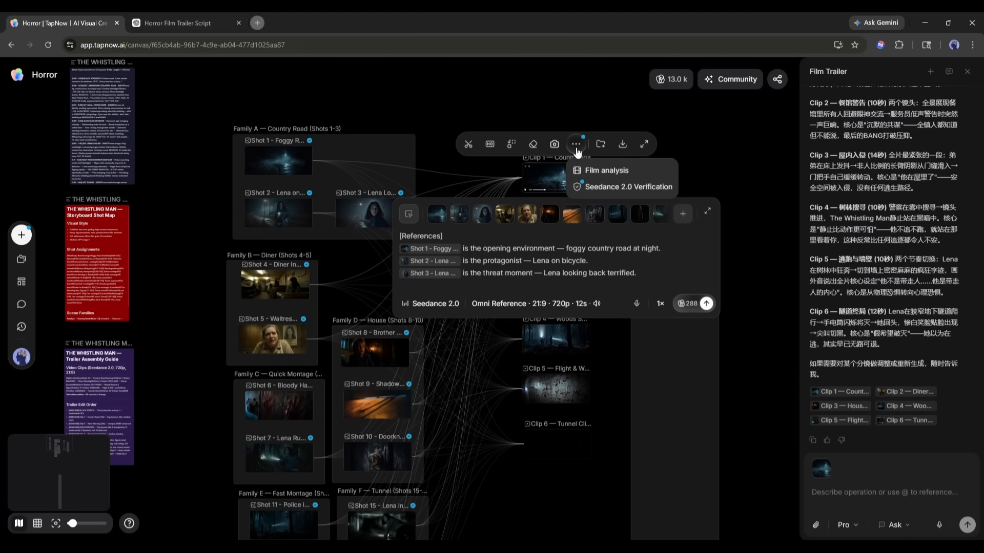
left_click(575, 172)
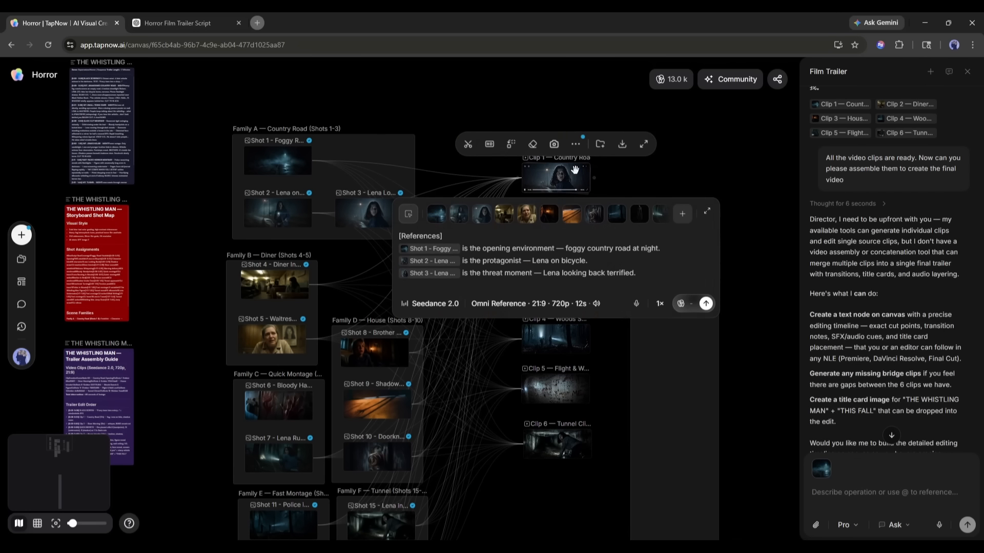
Download the videos of Clip 1 and Clip 2
left_click(623, 145)
left_click(617, 194)
left_click(561, 230)
left_click(621, 200)
left_click(758, 154)
Download the videos of Clip 3 and Clip 4, clearing the selection after each
left_click(561, 288)
left_click(620, 255)
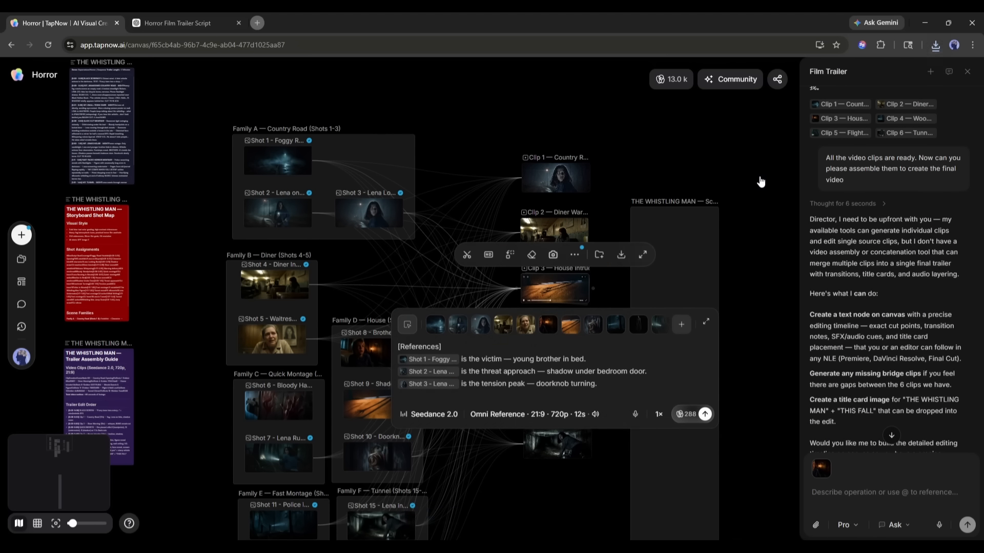
left_click(759, 181)
left_click(561, 339)
left_click(622, 305)
left_click(768, 247)
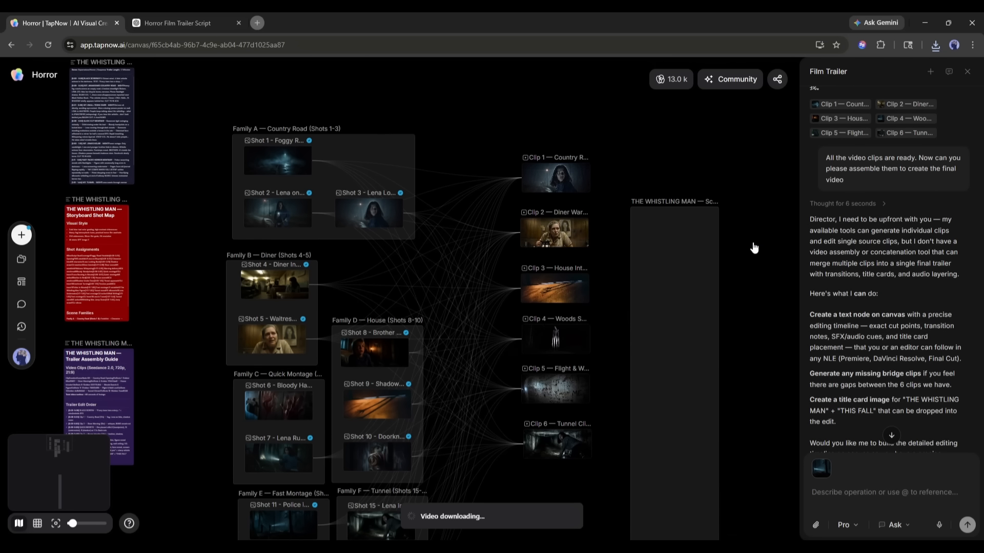
left_click(672, 217)
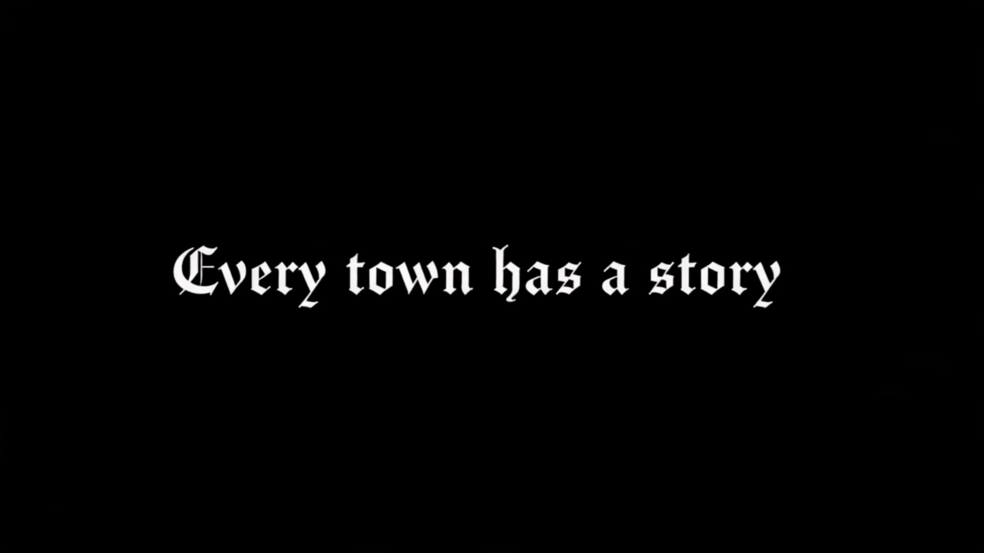